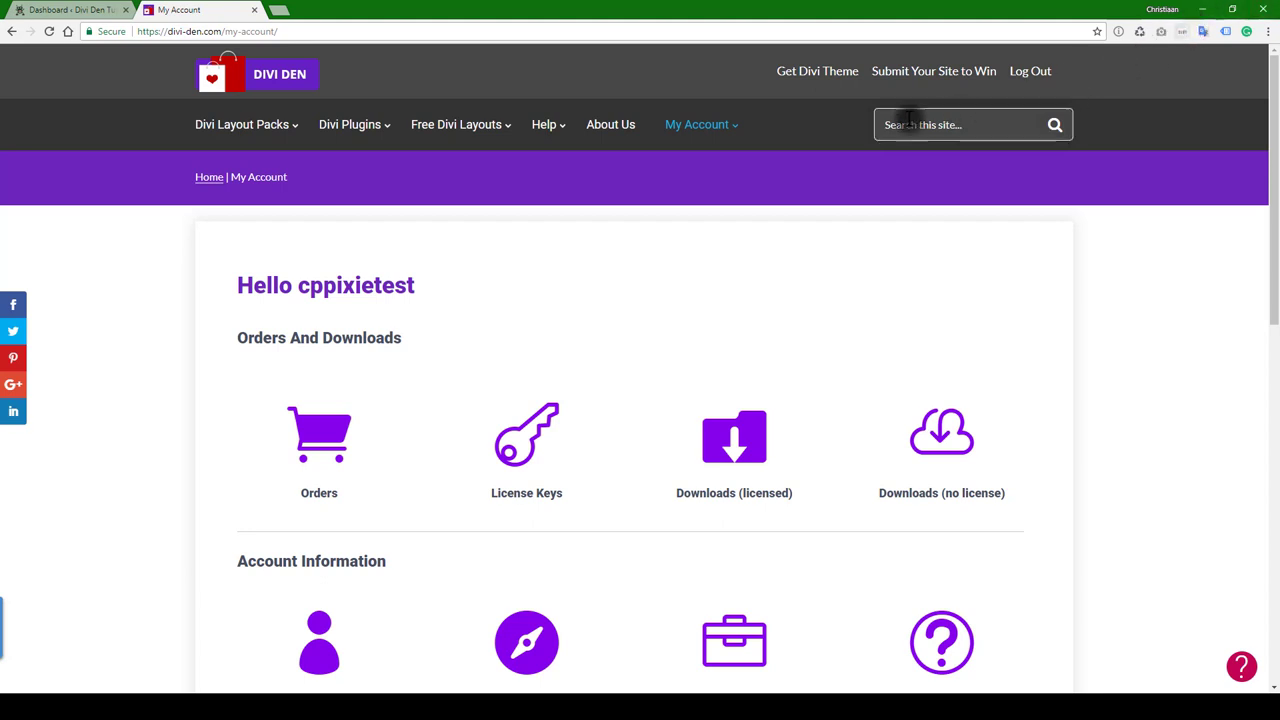
Step: Open the account's licensed downloads page to view the Pixie Assistant download
{"action": "mouse_move", "coordinate": [746, 133]}
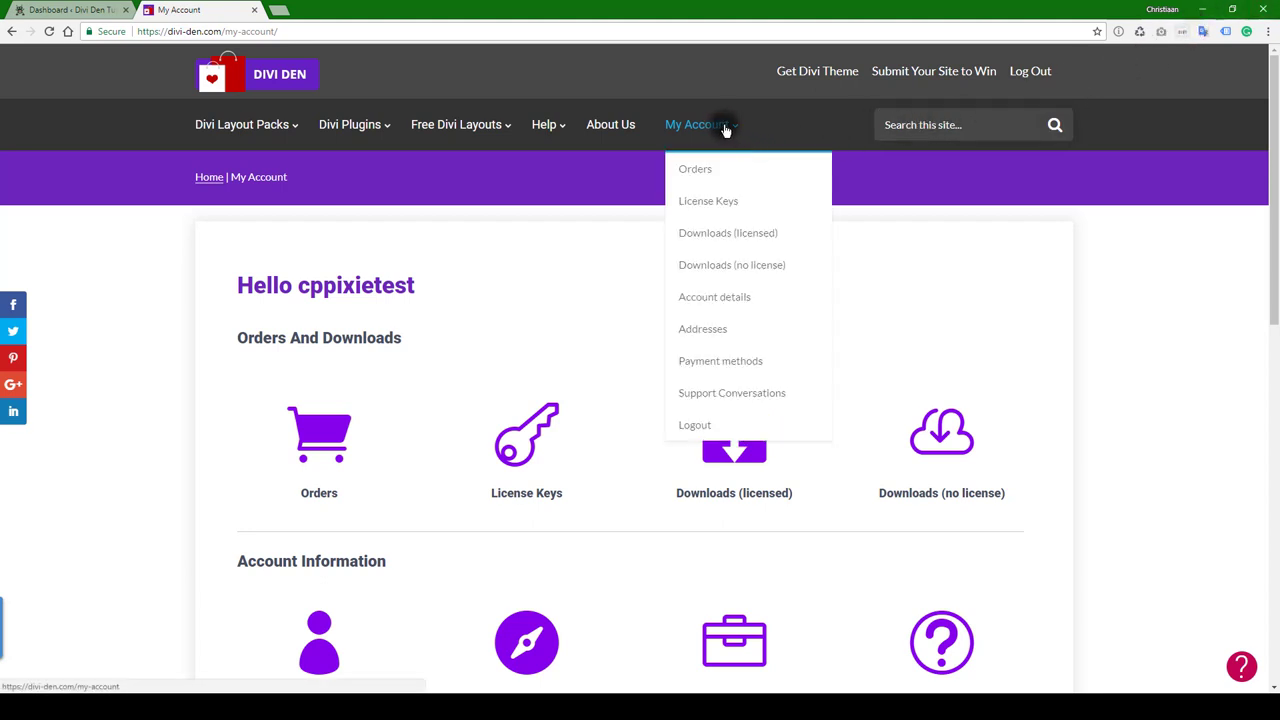
{"action": "left_click", "coordinate": [737, 174]}
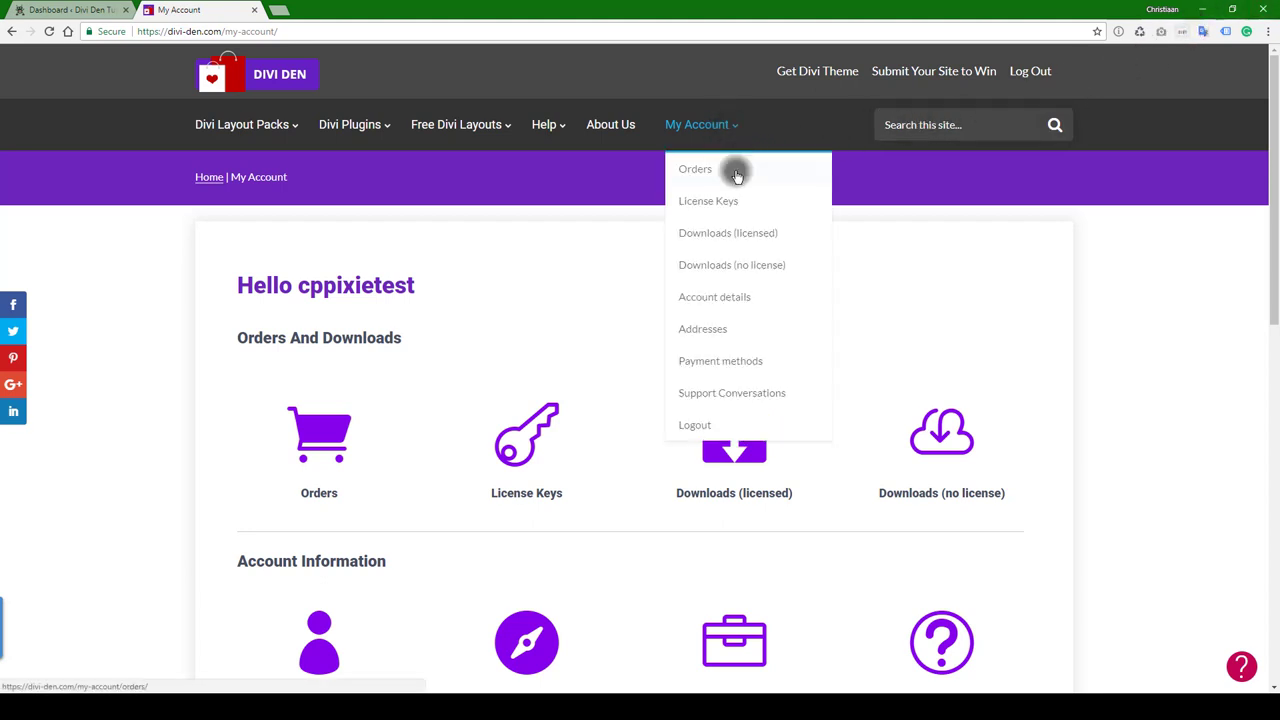
{"action": "left_click", "coordinate": [720, 245]}
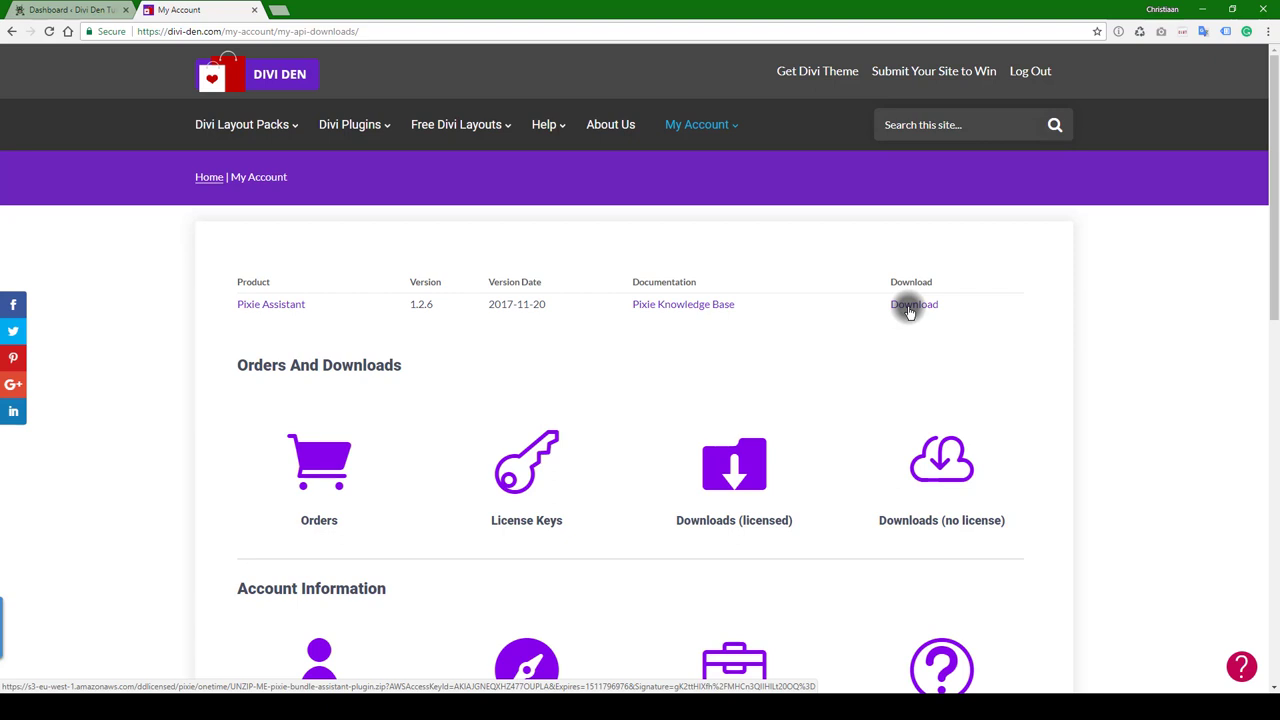
Step: Open the account's Downloads (no license) page and look over the Pixie Bundle download links
{"action": "mouse_move", "coordinate": [723, 124]}
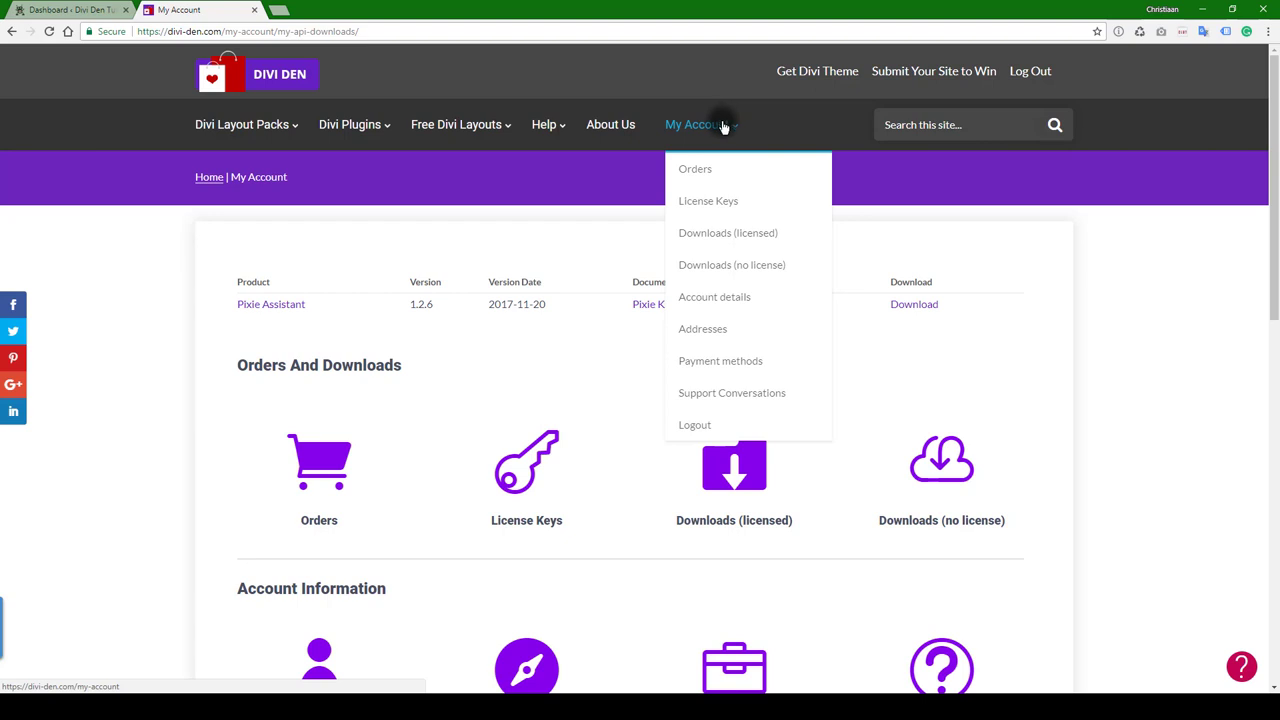
{"action": "left_click", "coordinate": [741, 270]}
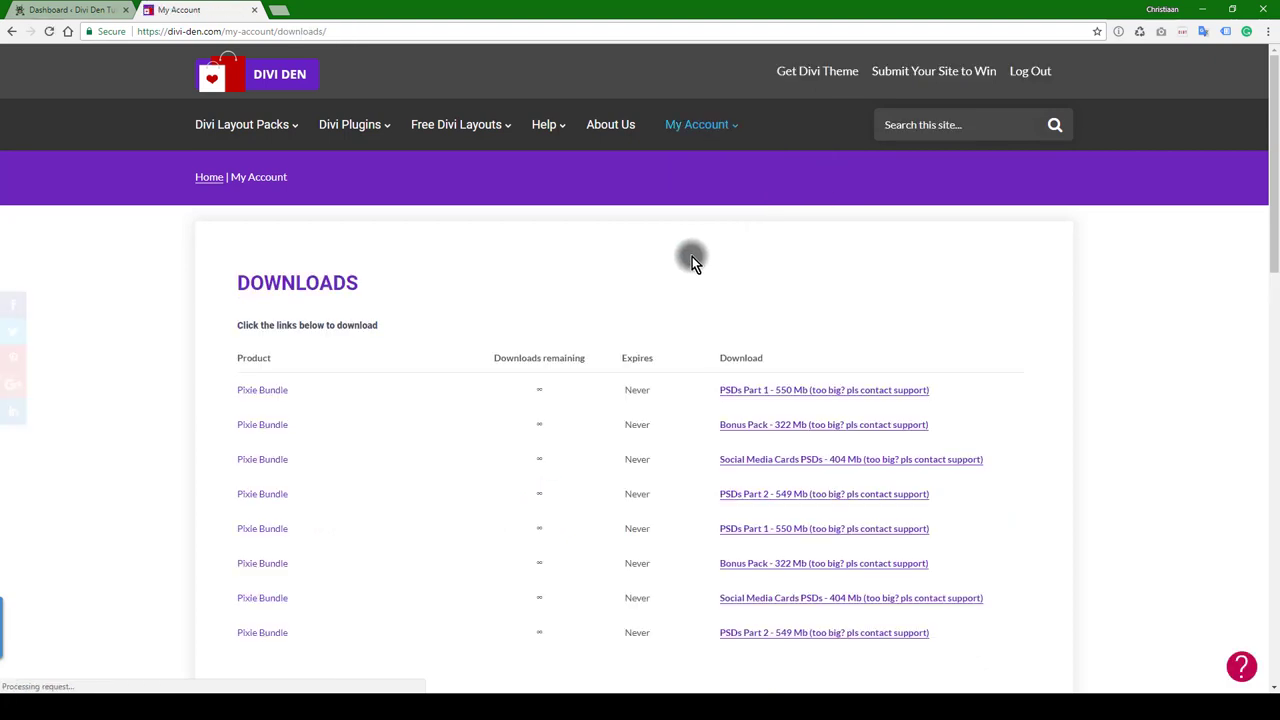
{"action": "scroll", "coordinate": [691, 256], "scroll_direction": "down", "scroll_amount": 1}
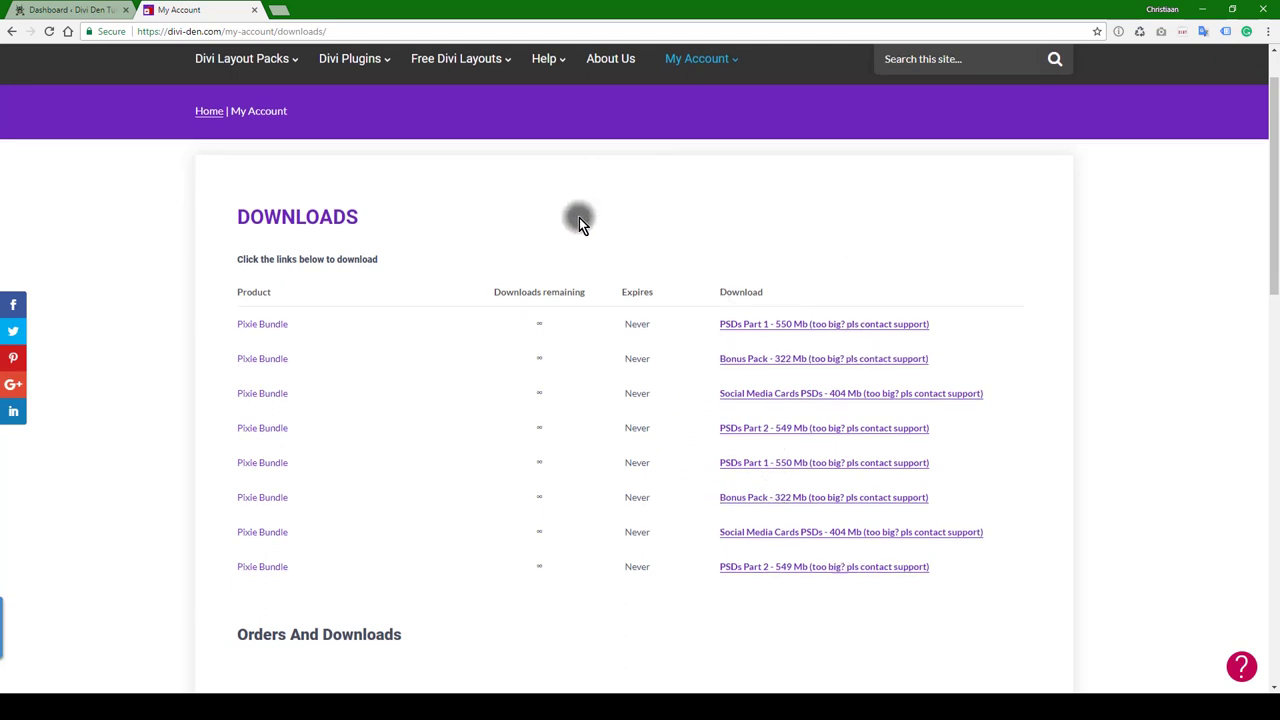
{"action": "scroll", "coordinate": [579, 217], "scroll_direction": "up", "scroll_amount": 1}
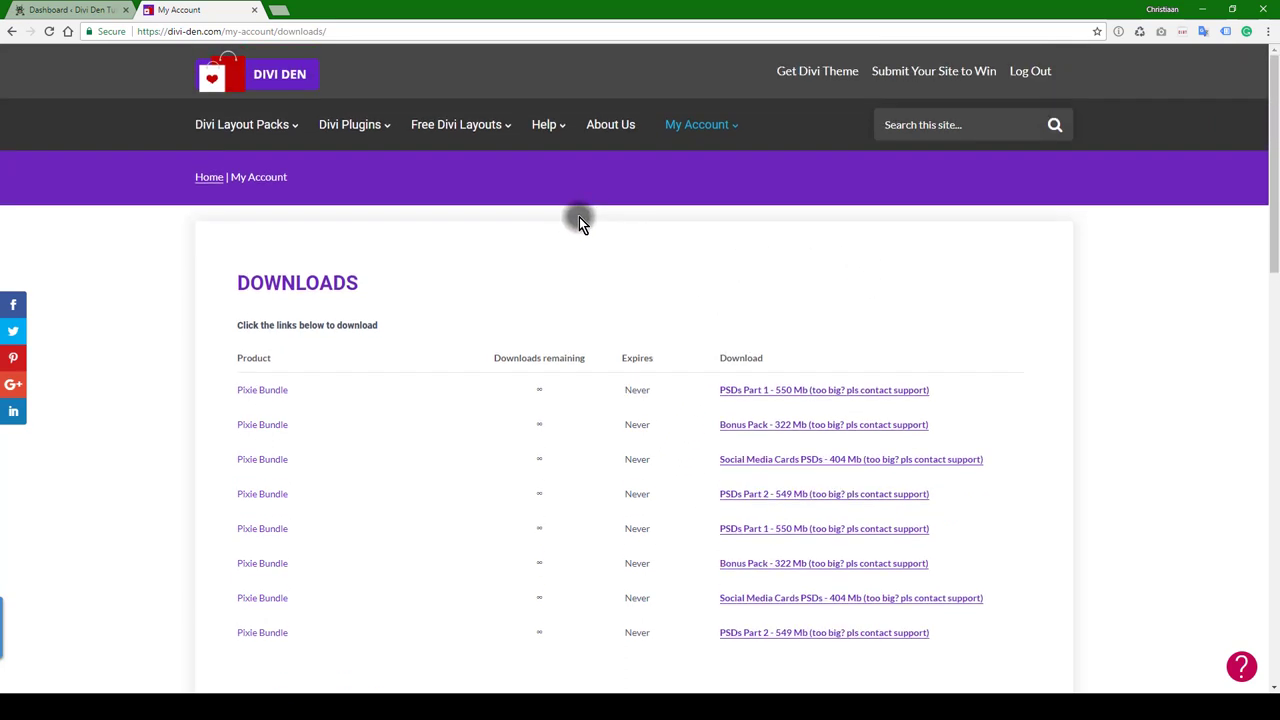
Step: Switch to the WordPress dashboard and open the Divi Library
{"action": "left_click", "coordinate": [95, 12]}
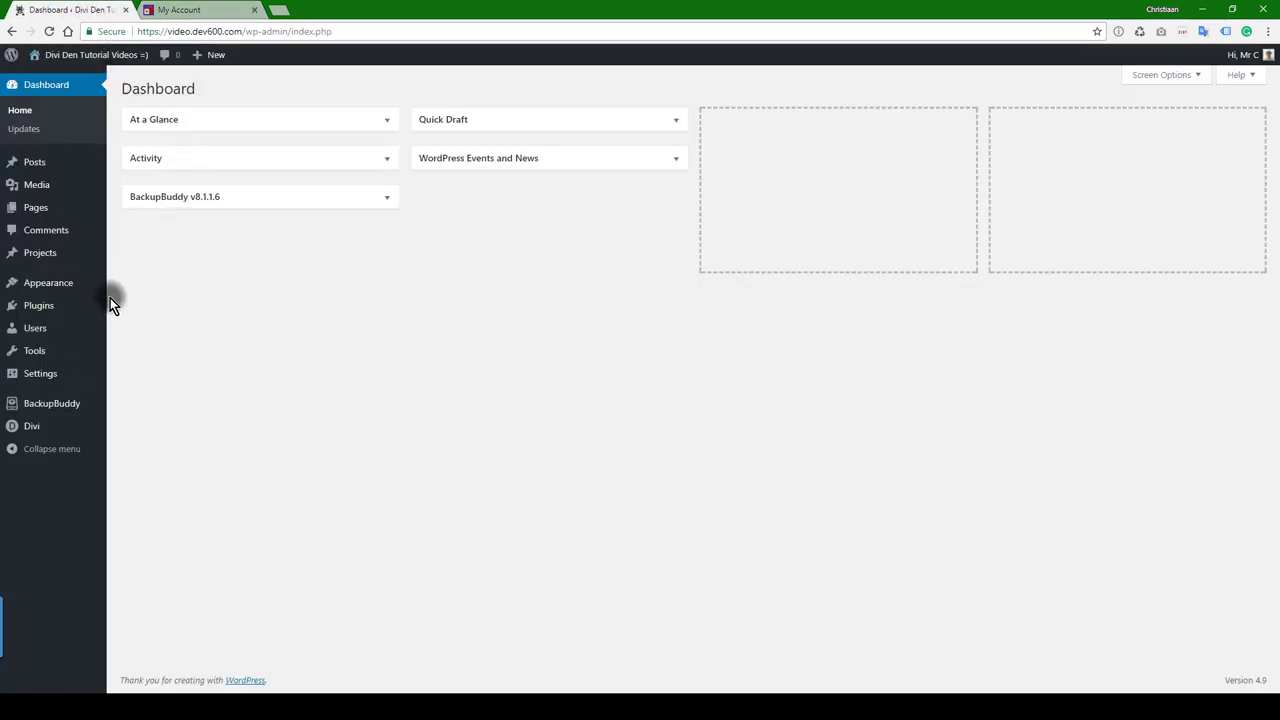
{"action": "mouse_move", "coordinate": [11, 426]}
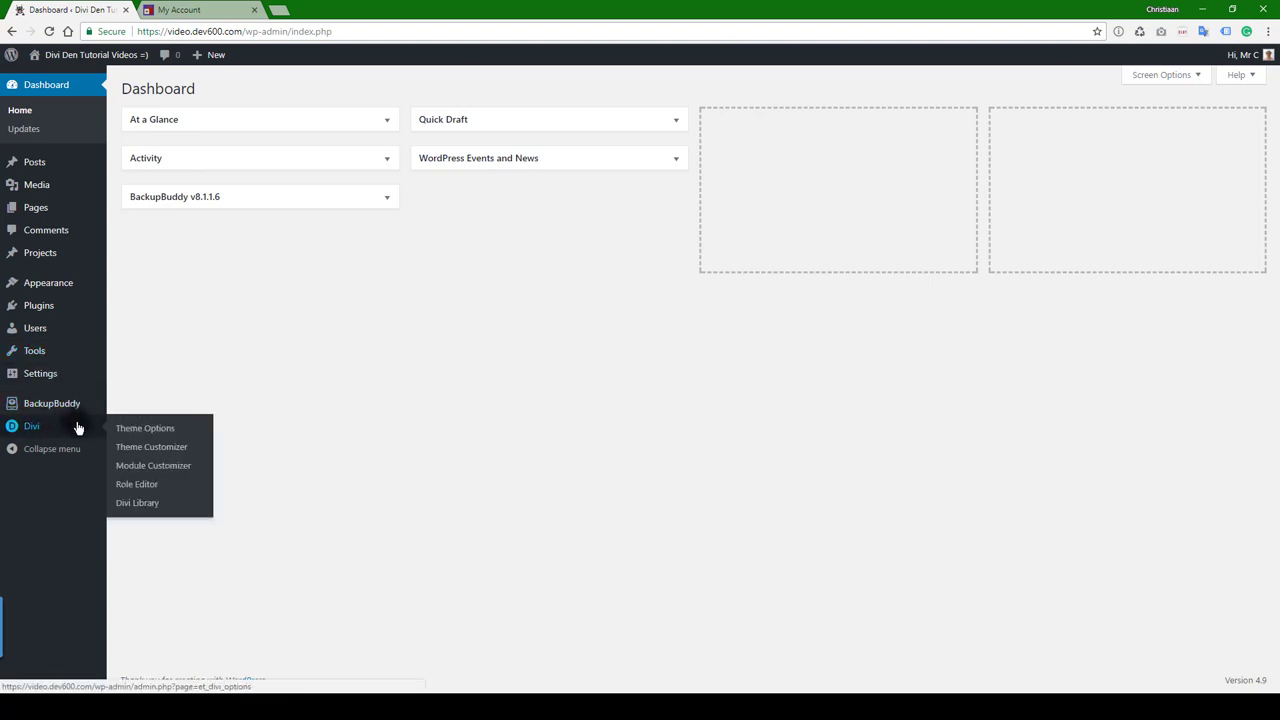
{"action": "left_click", "coordinate": [145, 505]}
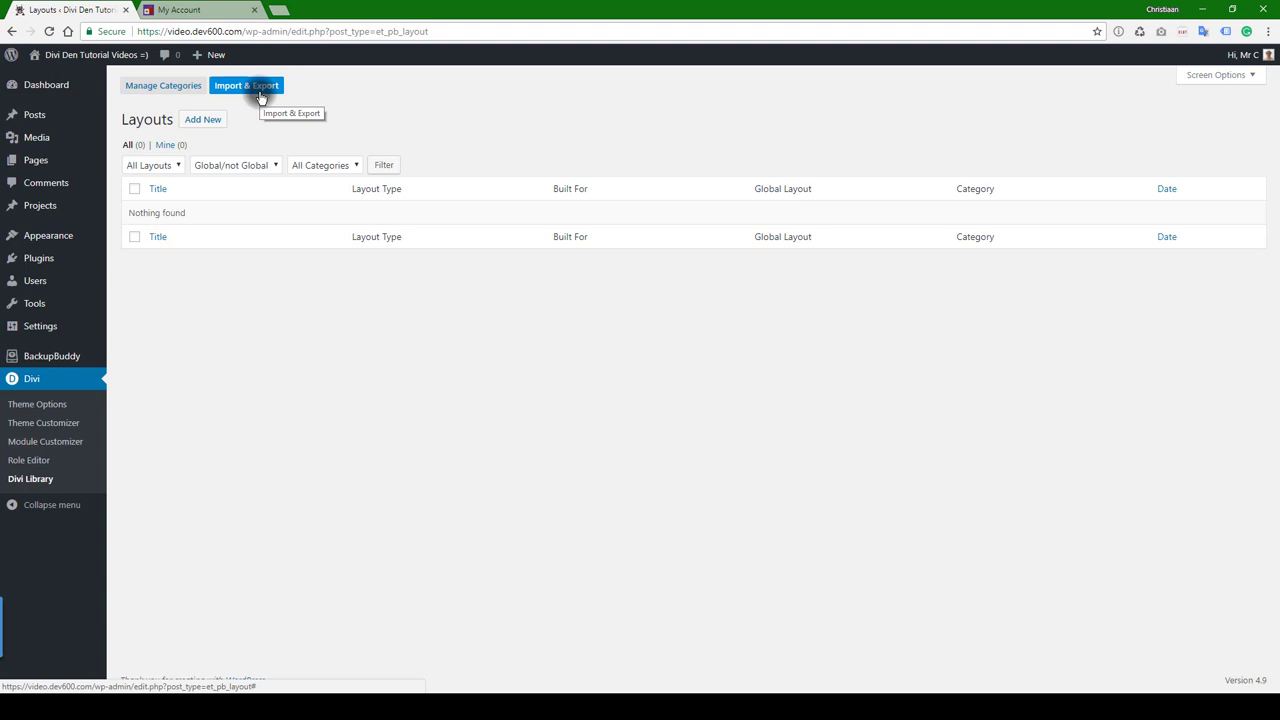
{"action": "left_click", "coordinate": [260, 90]}
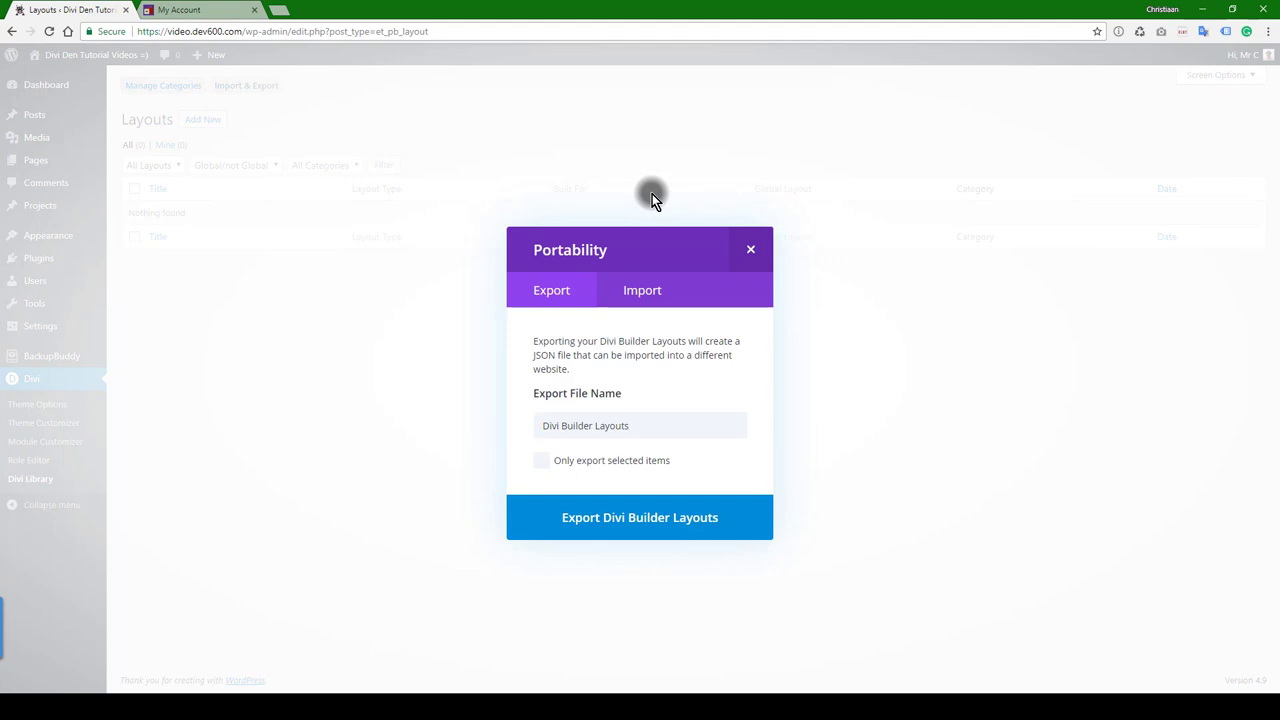
{"action": "left_click", "coordinate": [642, 292]}
{"action": "left_click", "coordinate": [686, 432]}
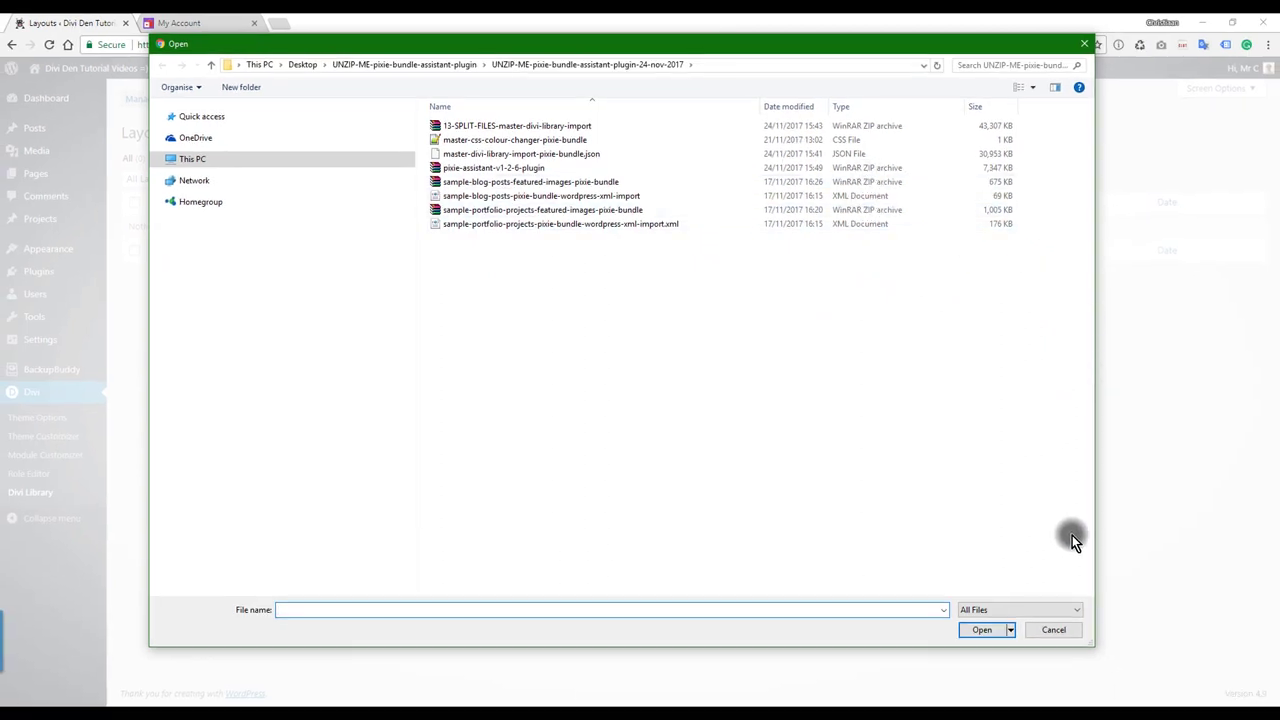
{"action": "left_click", "coordinate": [1060, 628]}
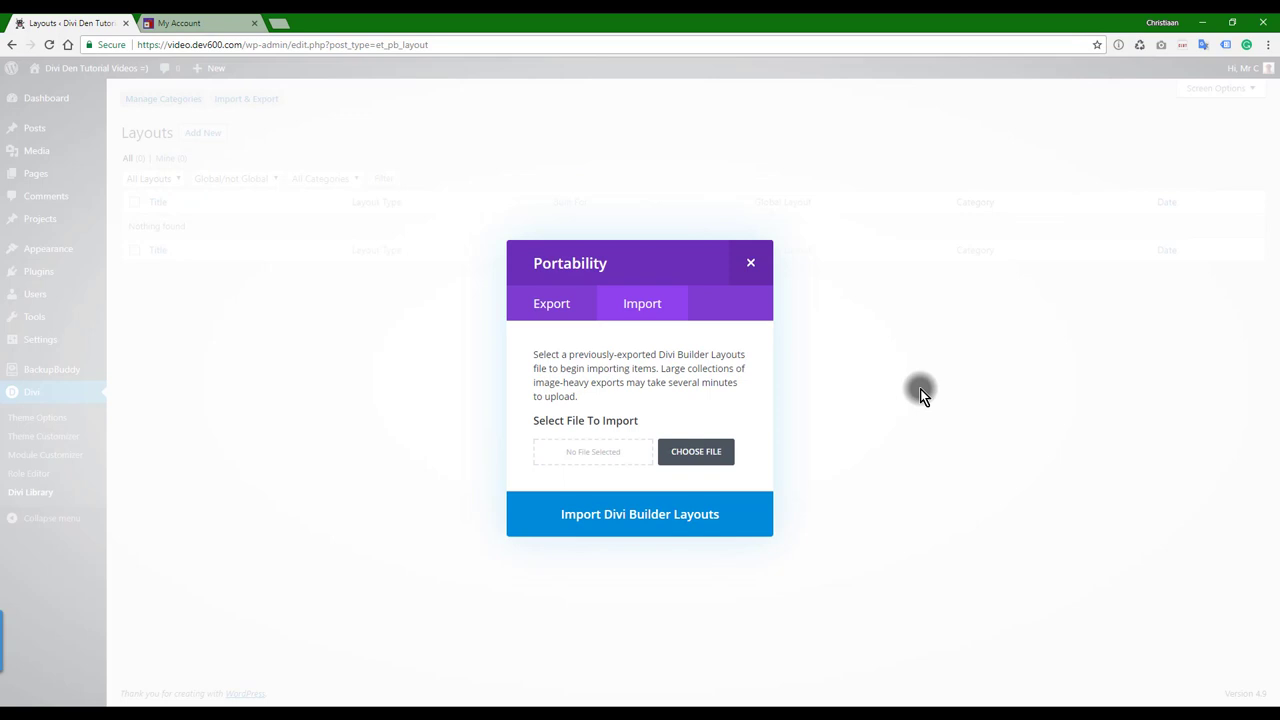
{"action": "left_click", "coordinate": [750, 266]}
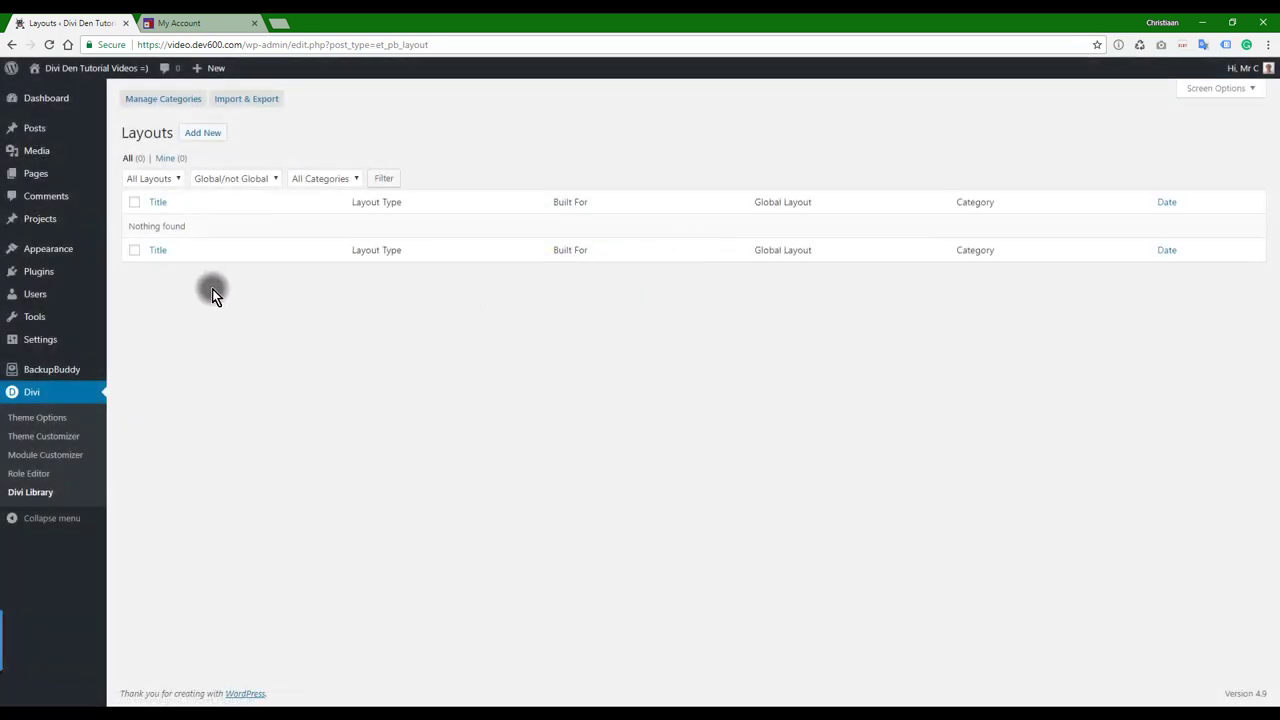
Step: Examine the system status report in the Pixie Assistant settings, comparing recommended and actual server values
{"action": "mouse_move", "coordinate": [43, 283]}
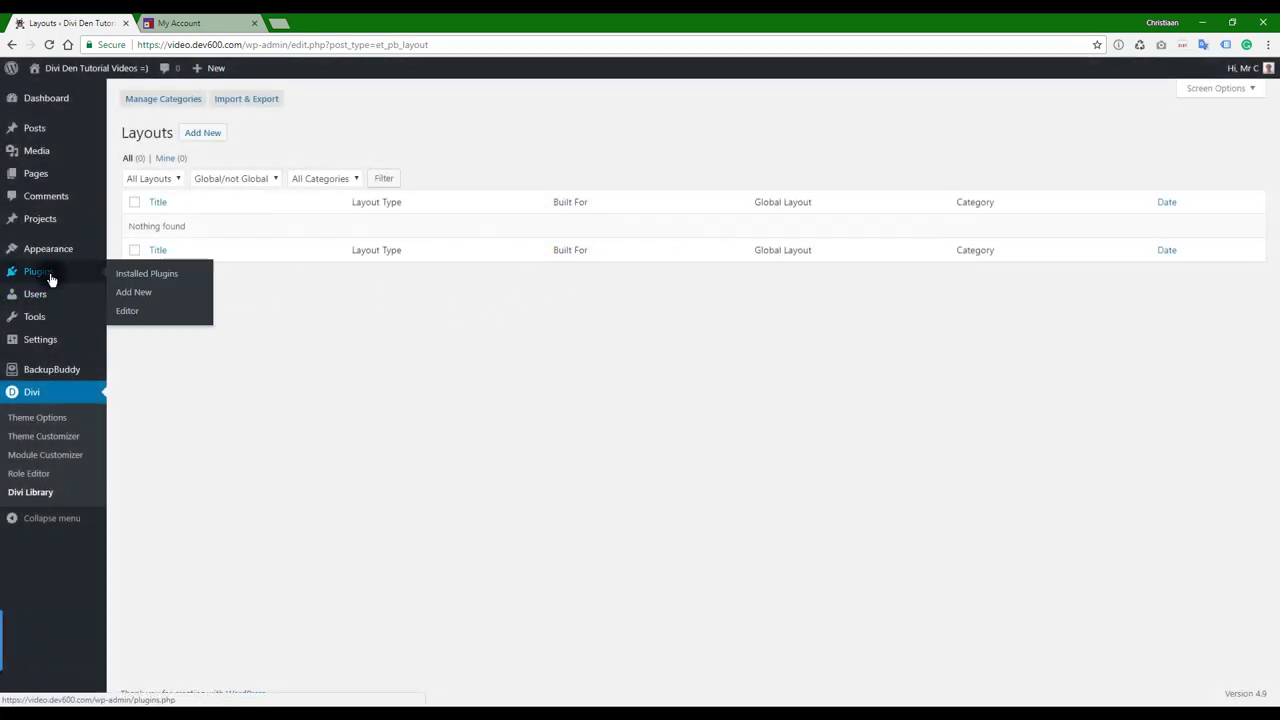
{"action": "mouse_move", "coordinate": [43, 337]}
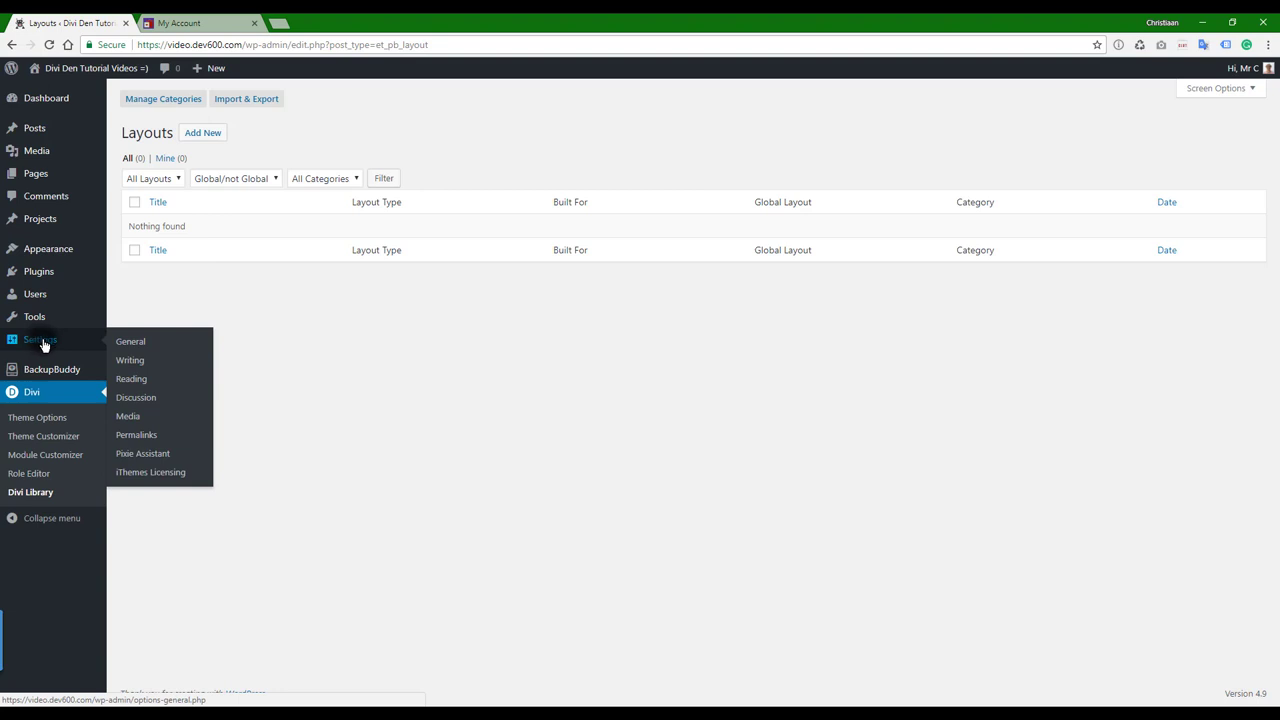
{"action": "left_click", "coordinate": [143, 455]}
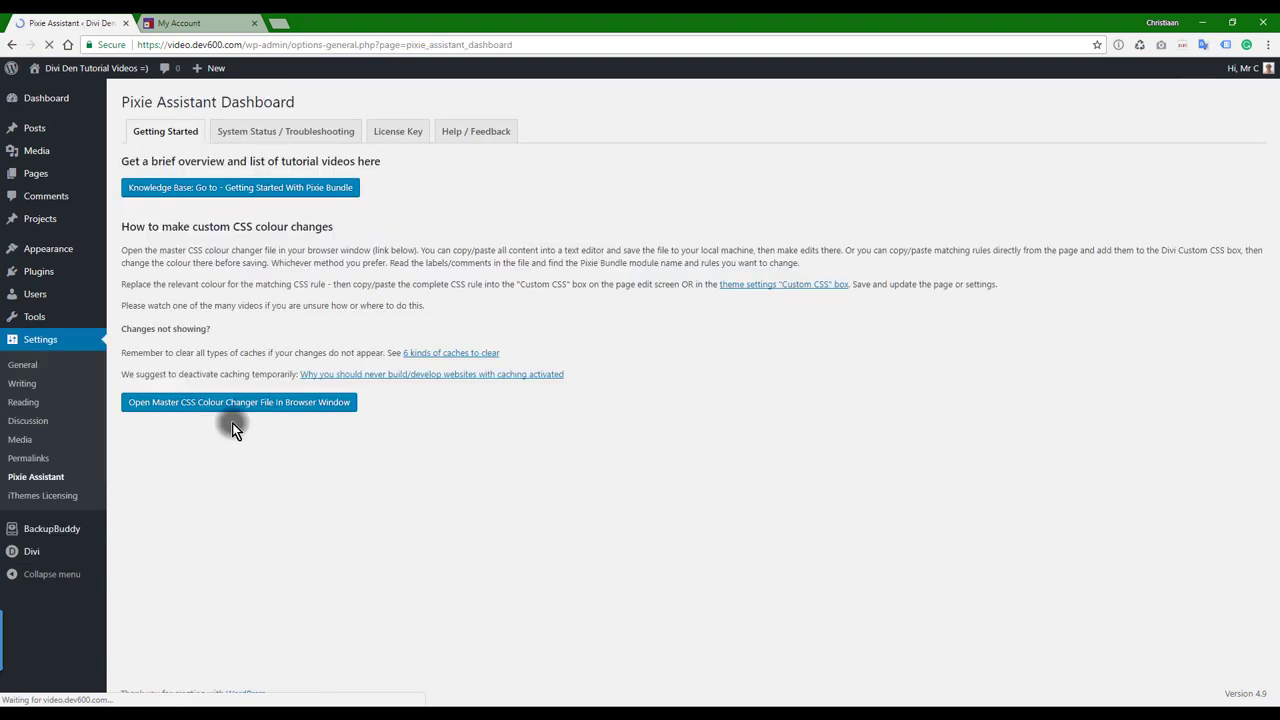
{"action": "left_click", "coordinate": [295, 138]}
{"action": "scroll", "coordinate": [371, 194], "scroll_direction": "down", "scroll_amount": 1}
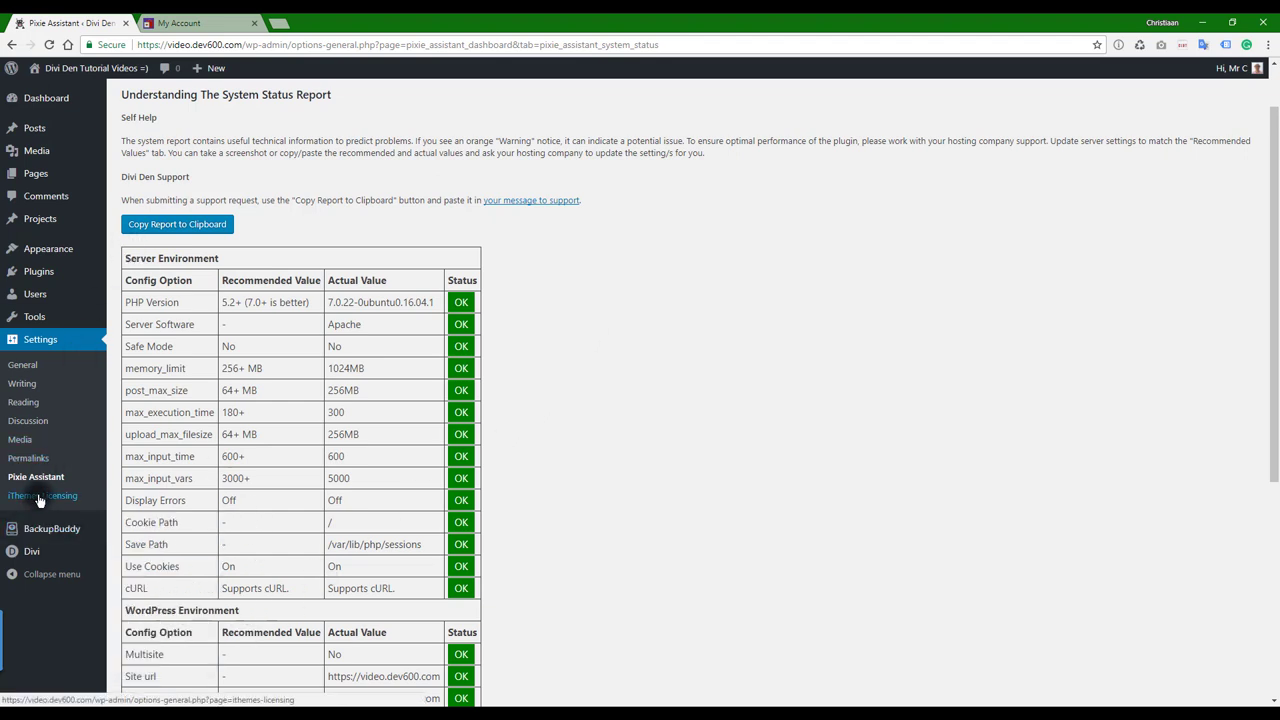
Step: Try to import master-divi-library-import-pixie-bundle.json as builder layouts into the Divi Library
{"action": "mouse_move", "coordinate": [38, 556]}
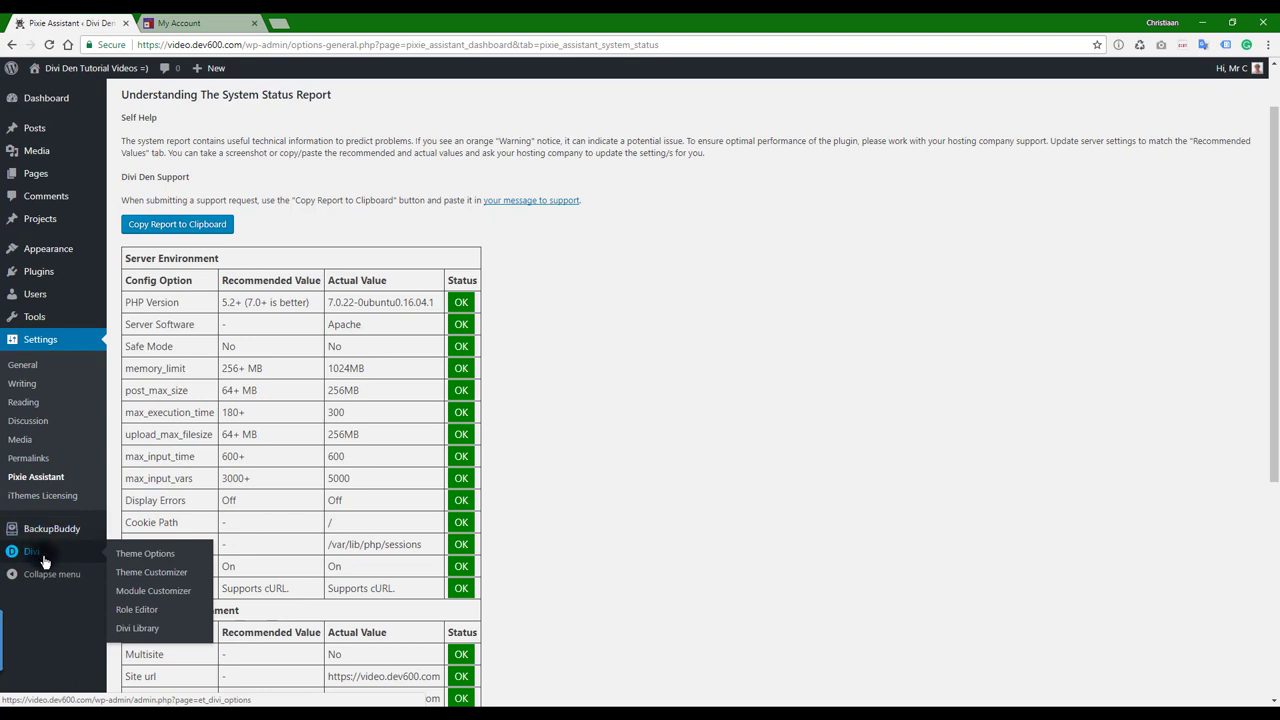
{"action": "left_click", "coordinate": [139, 628]}
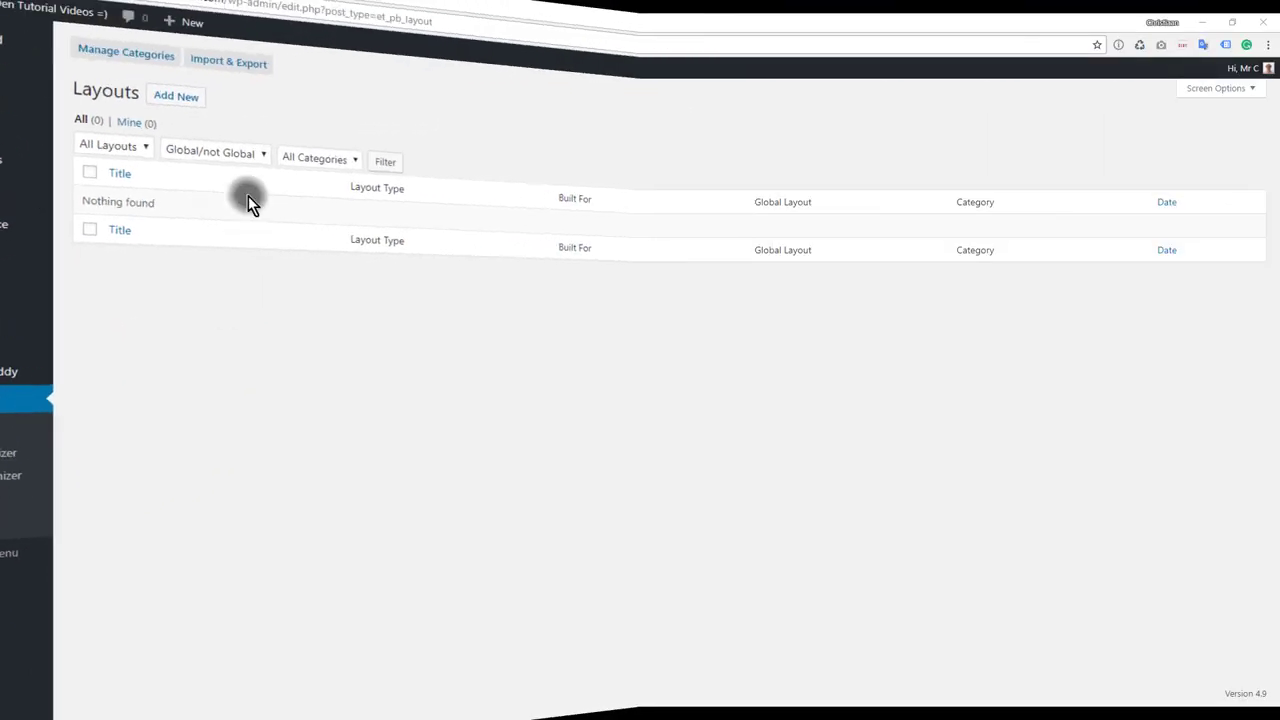
{"action": "left_click", "coordinate": [250, 99]}
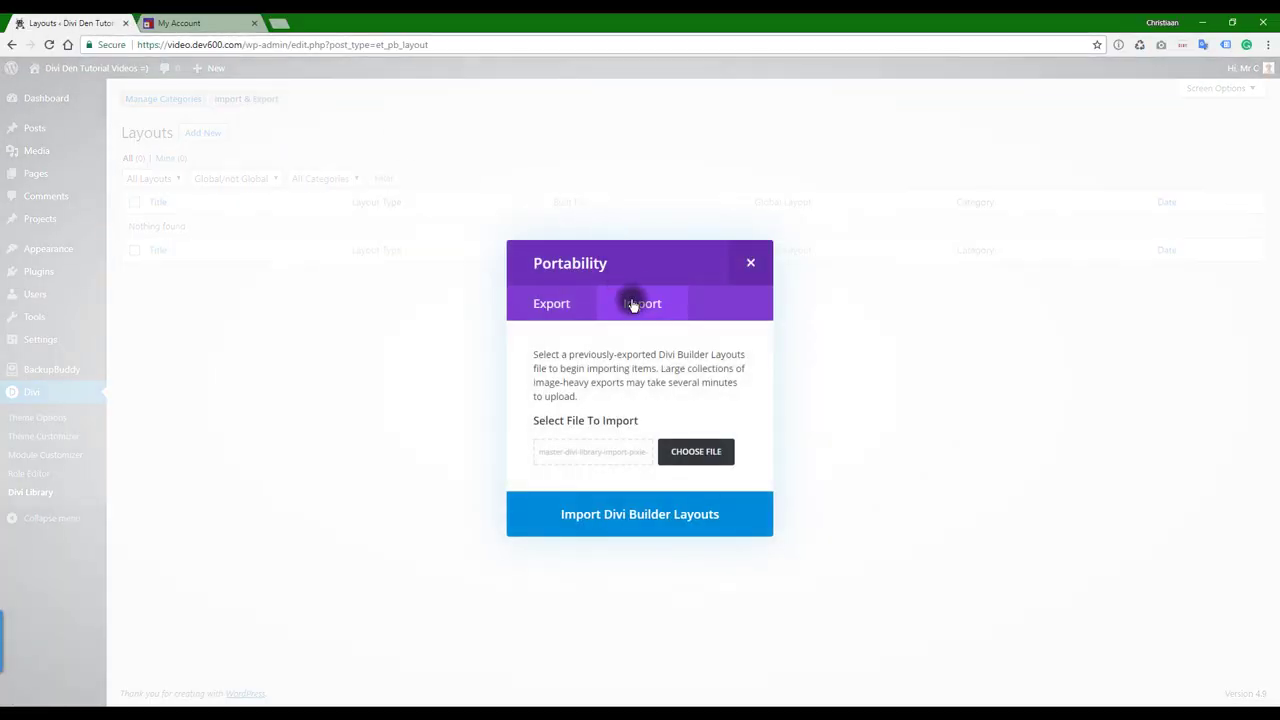
{"action": "left_click", "coordinate": [682, 450]}
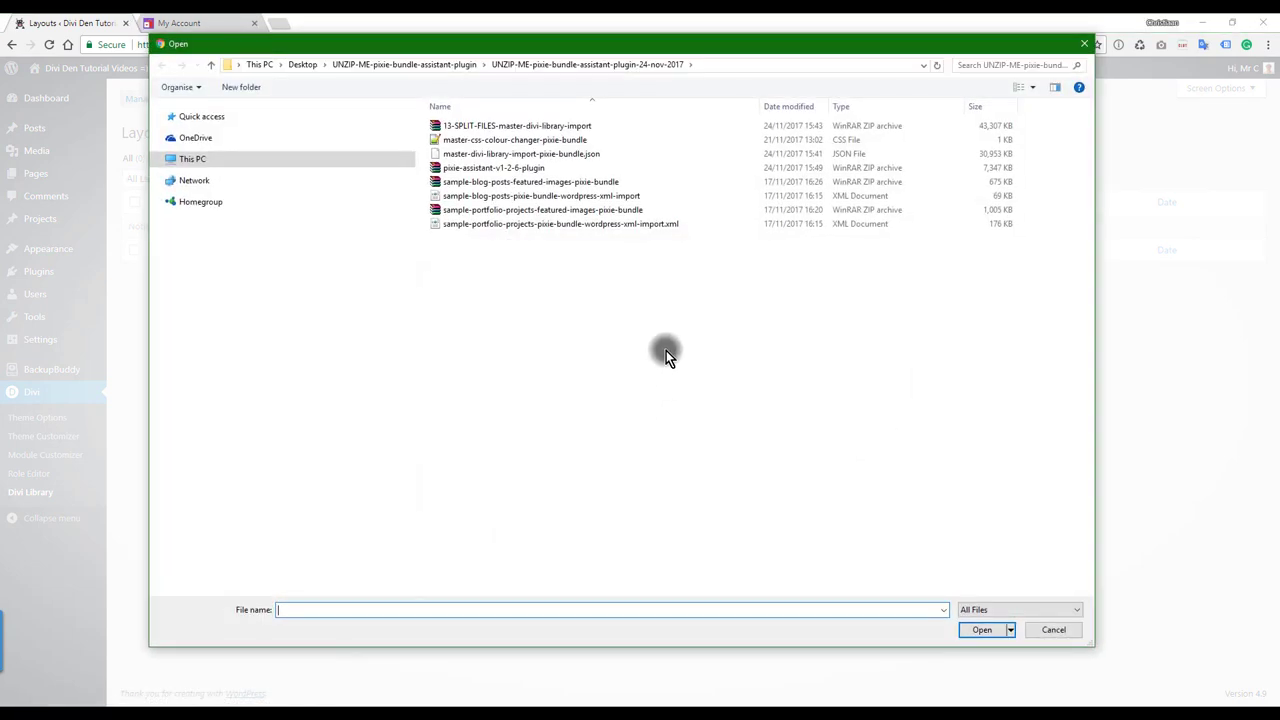
{"action": "left_click", "coordinate": [587, 157]}
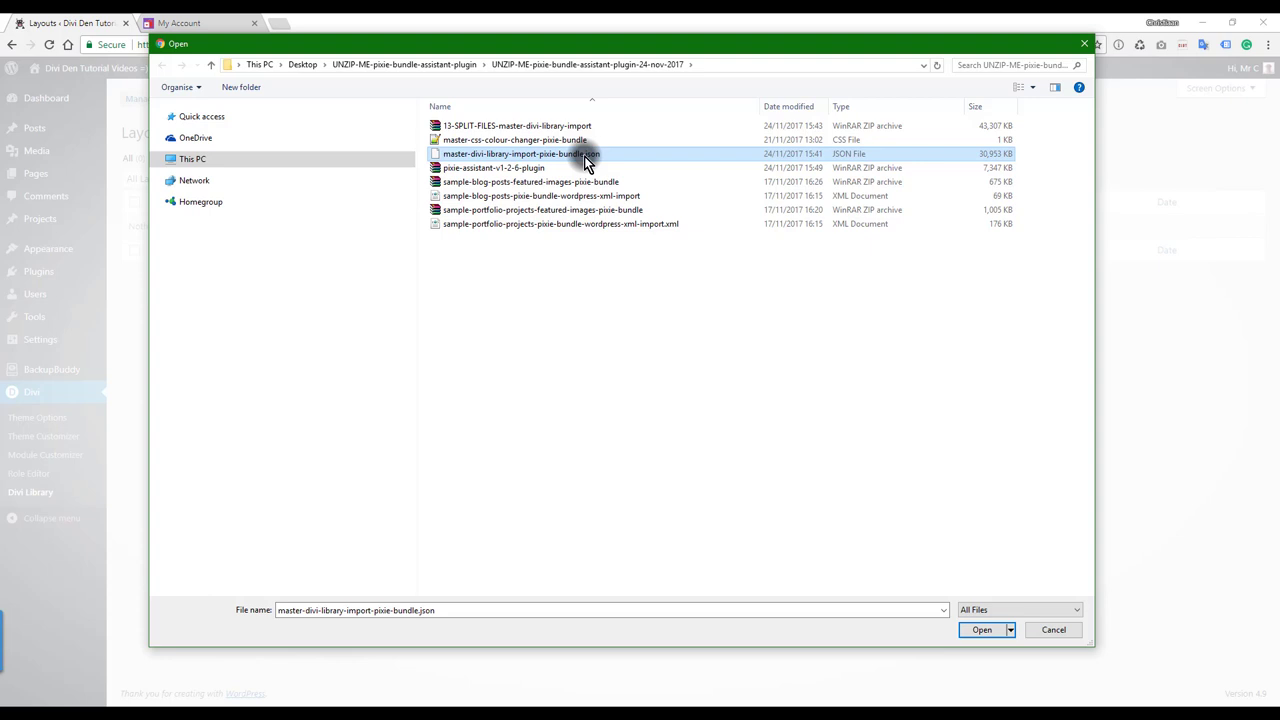
{"action": "double_click", "coordinate": [584, 157]}
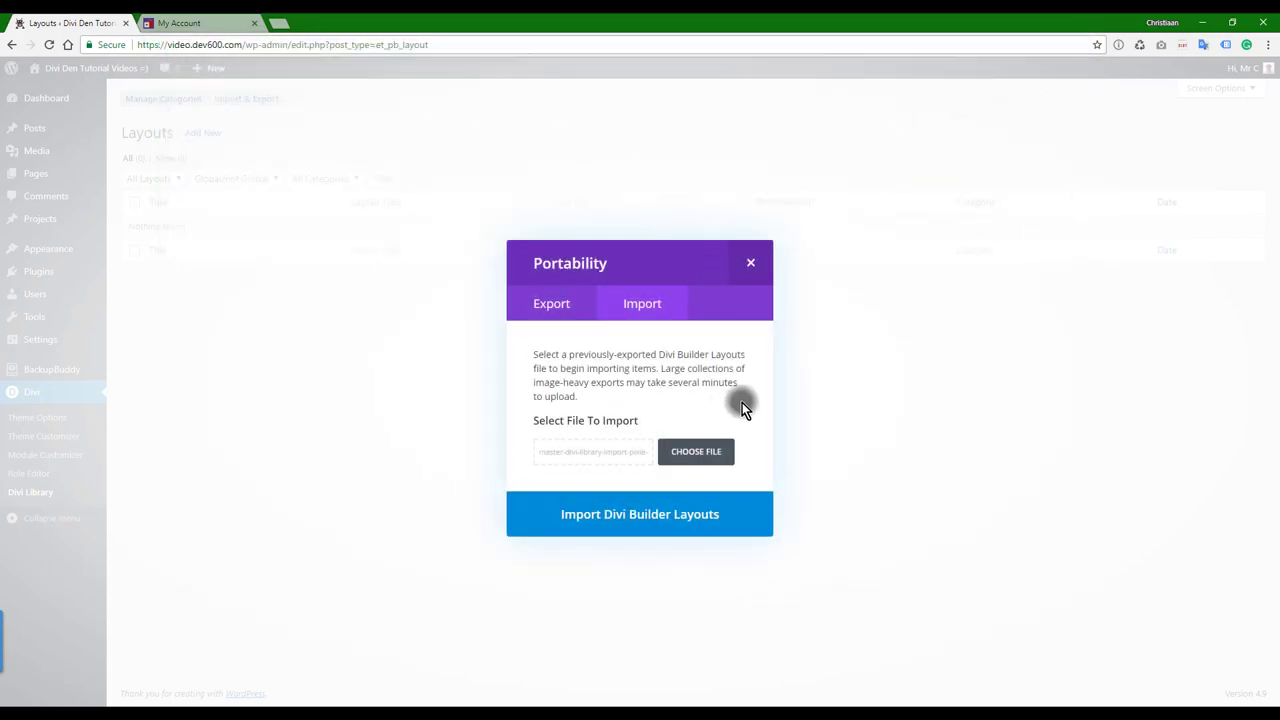
{"action": "left_click", "coordinate": [678, 518]}
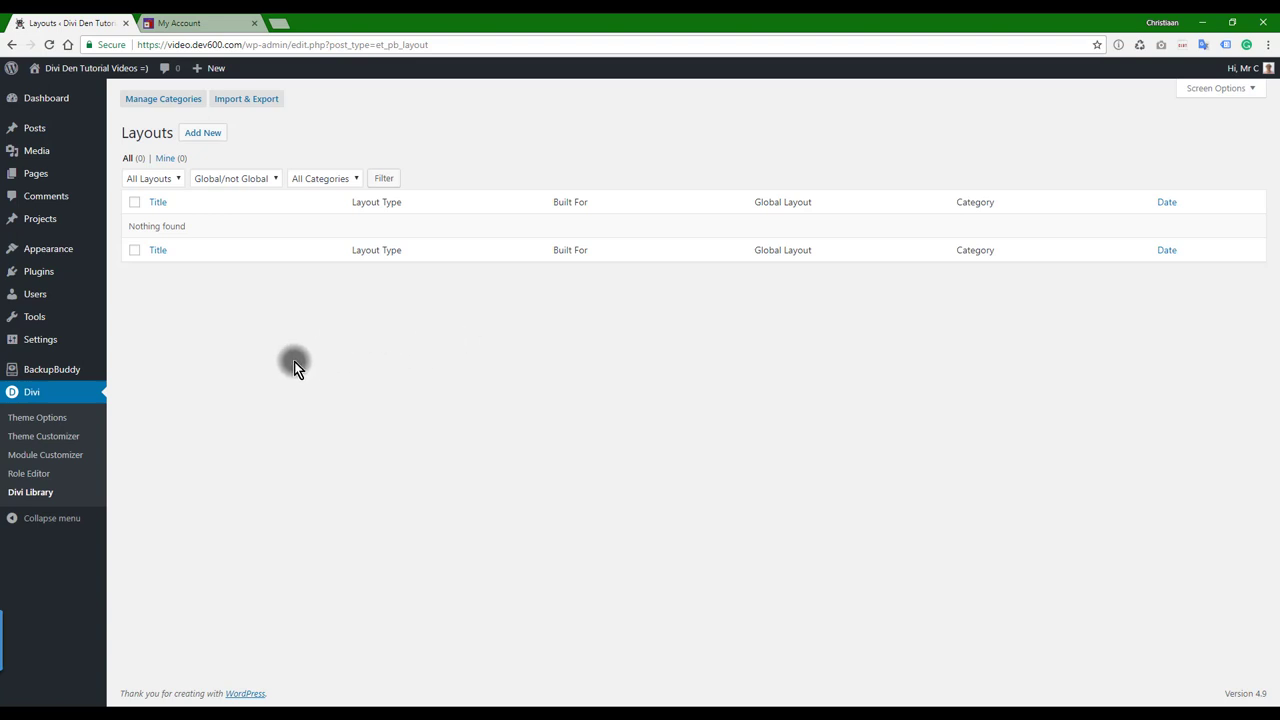
Step: While choosing a layout import file, extract the 13-SPLIT-FILES-master-divi-library-import archive to its own folder and open that folder
{"action": "left_click", "coordinate": [263, 99]}
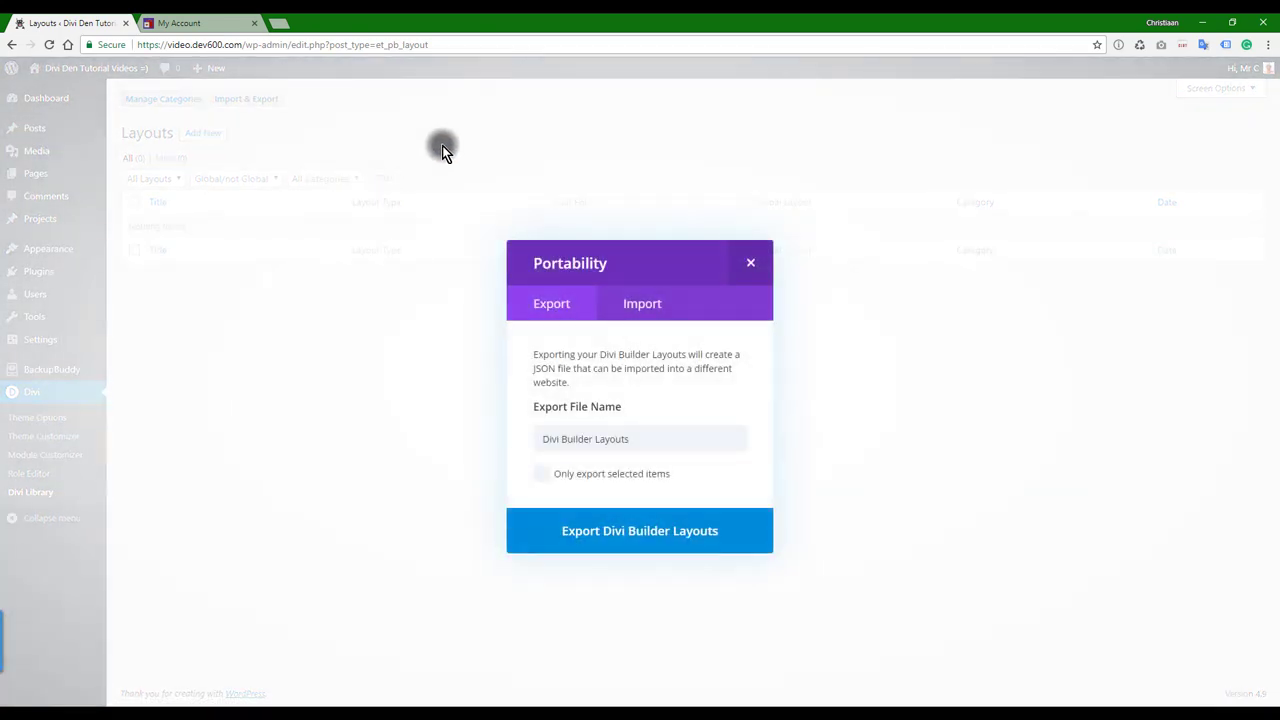
{"action": "left_click", "coordinate": [647, 310]}
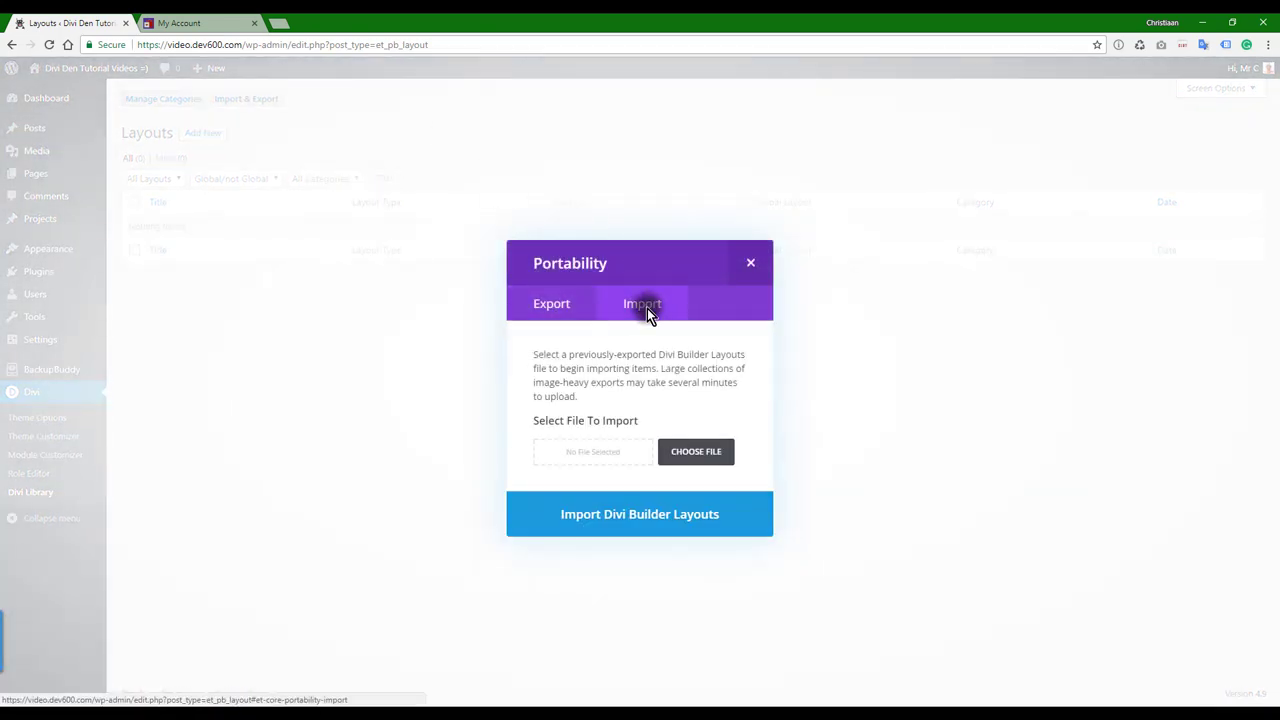
{"action": "left_click", "coordinate": [688, 452]}
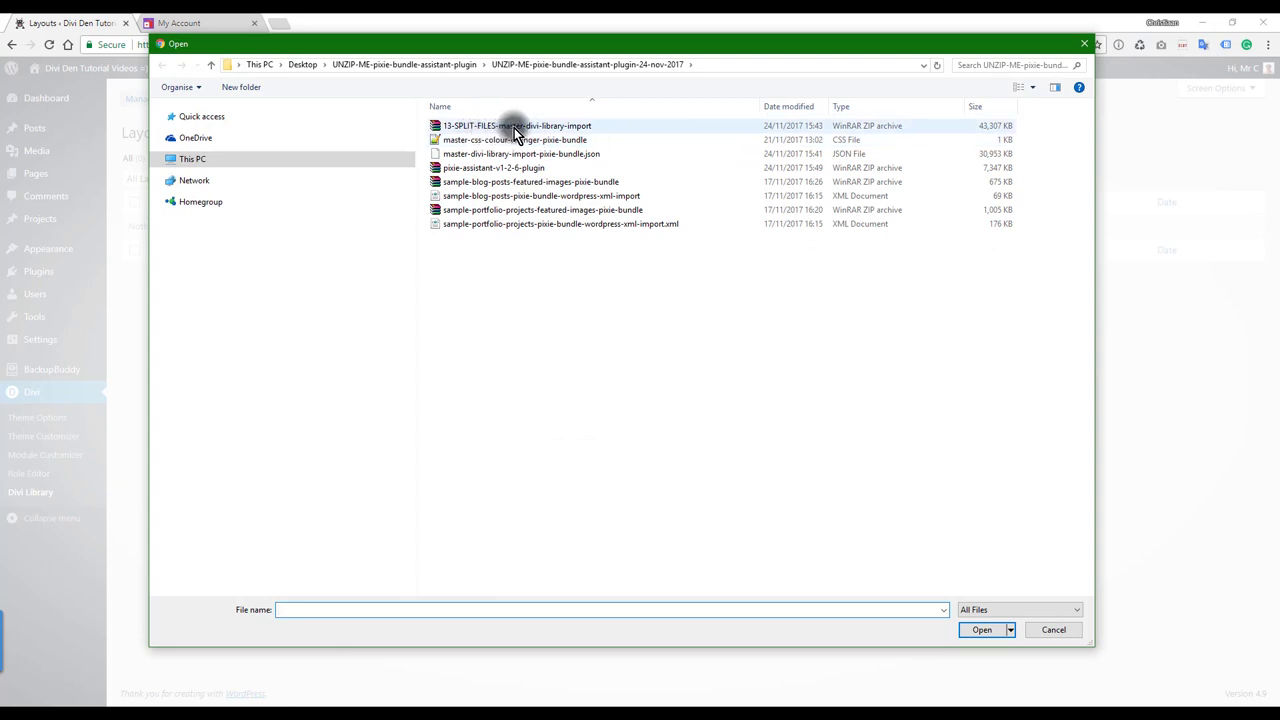
{"action": "left_click", "coordinate": [514, 128]}
{"action": "right_click", "coordinate": [514, 128]}
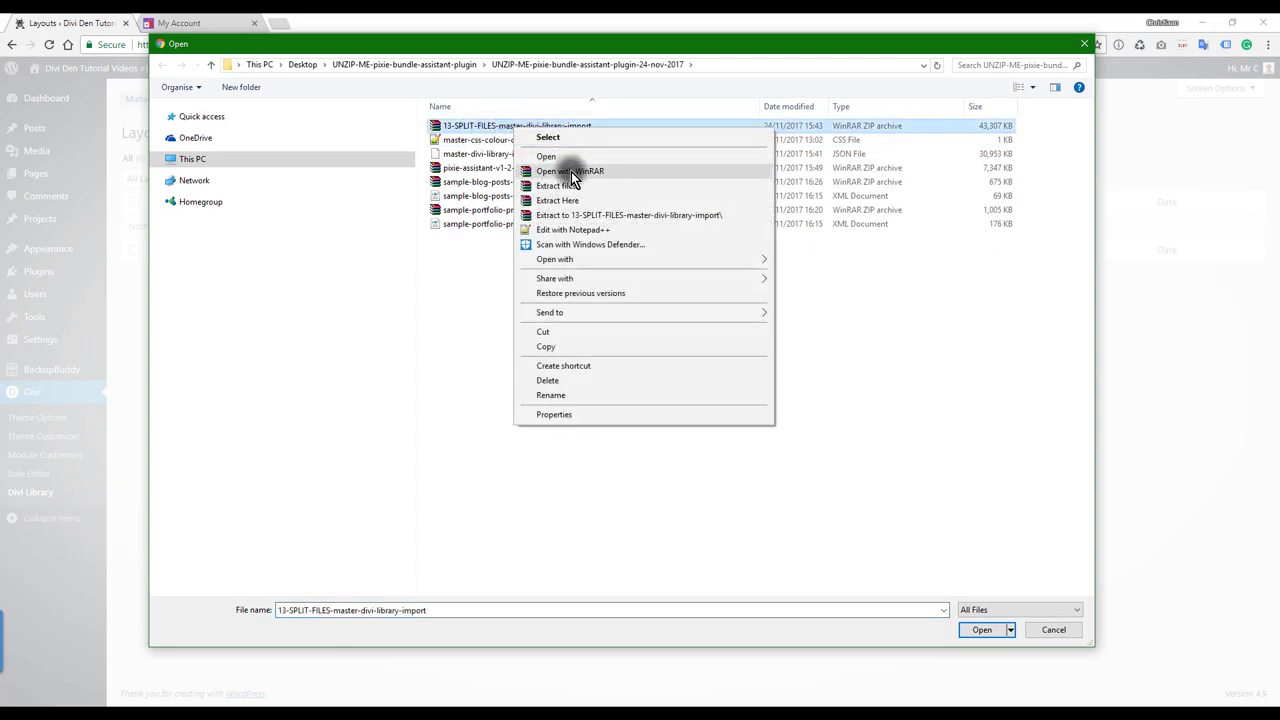
{"action": "left_click", "coordinate": [572, 214]}
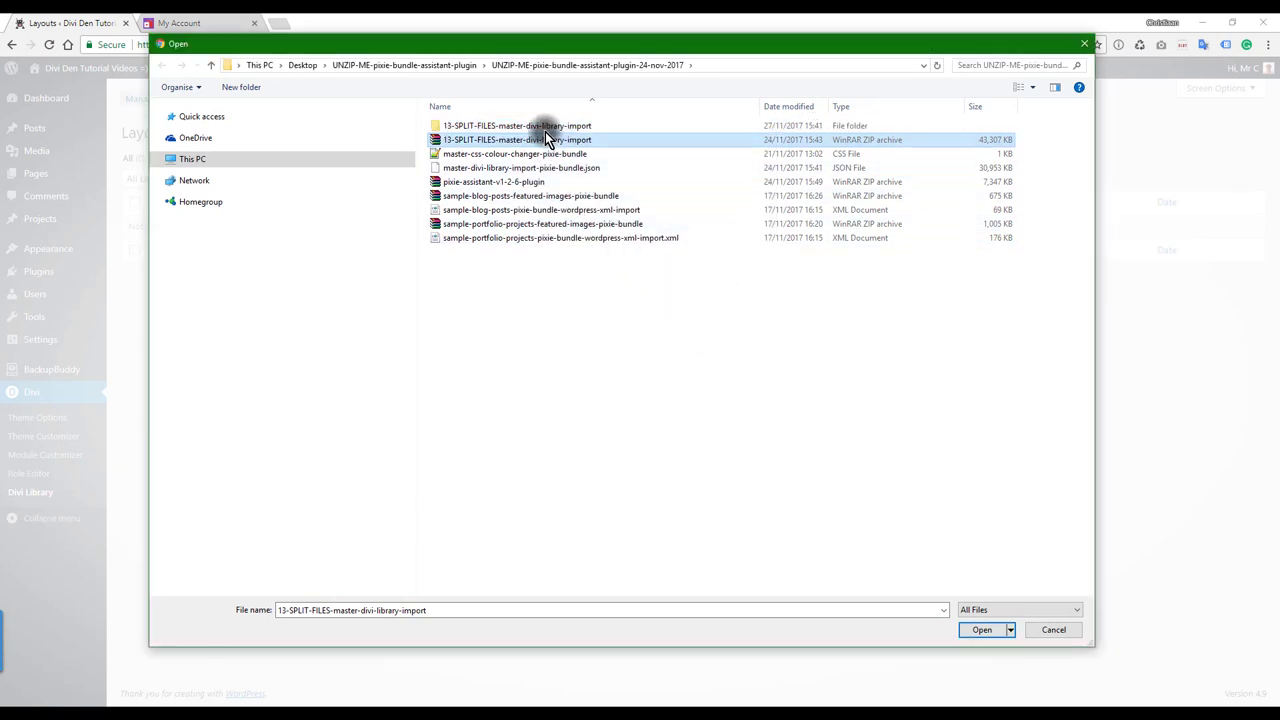
{"action": "double_click", "coordinate": [544, 127]}
{"action": "double_click", "coordinate": [546, 127]}
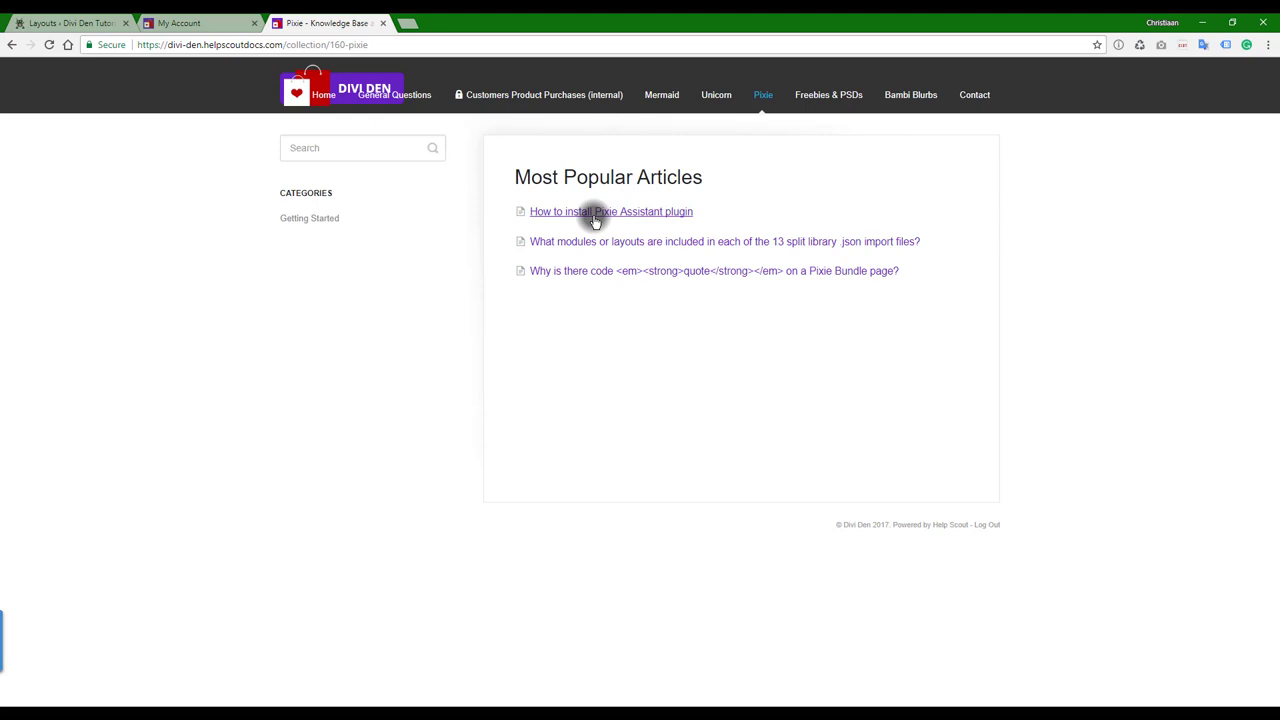
Step: Read the Pixie knowledge base article on which modules or layouts each of the 13 split library .json files includes
{"action": "left_click", "coordinate": [645, 242]}
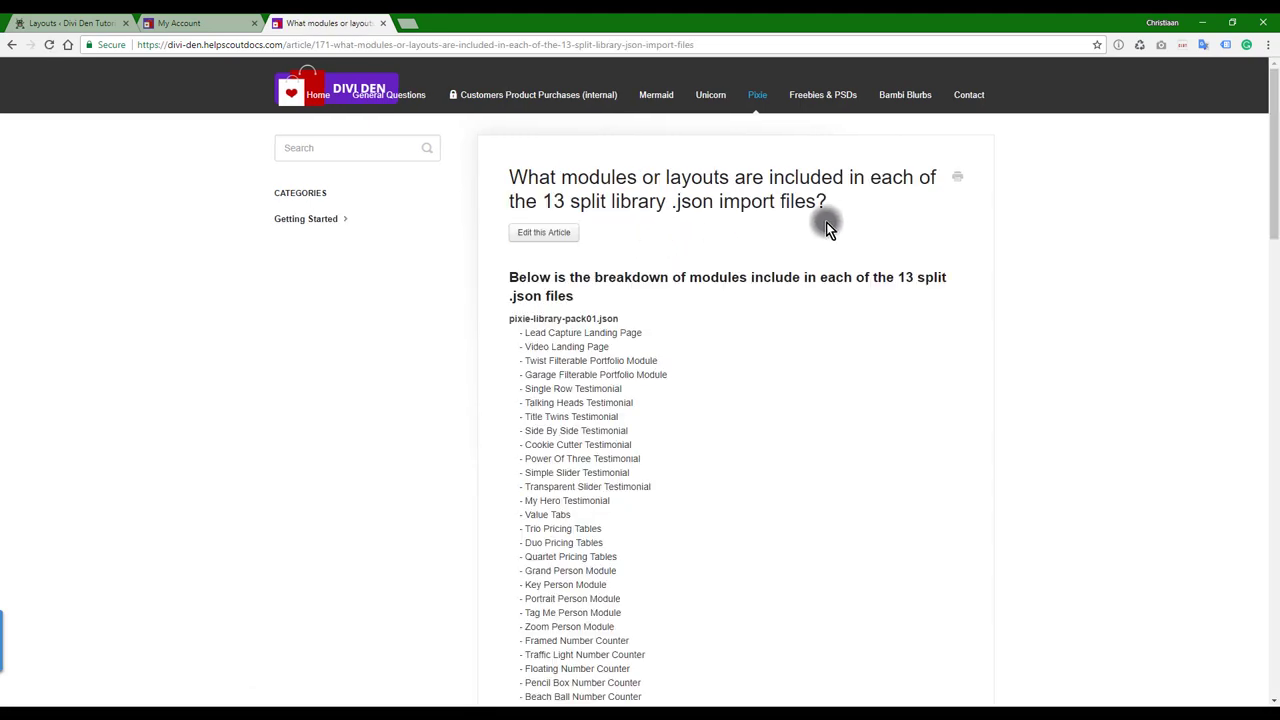
{"action": "scroll", "coordinate": [752, 230], "scroll_direction": "down", "scroll_amount": 3}
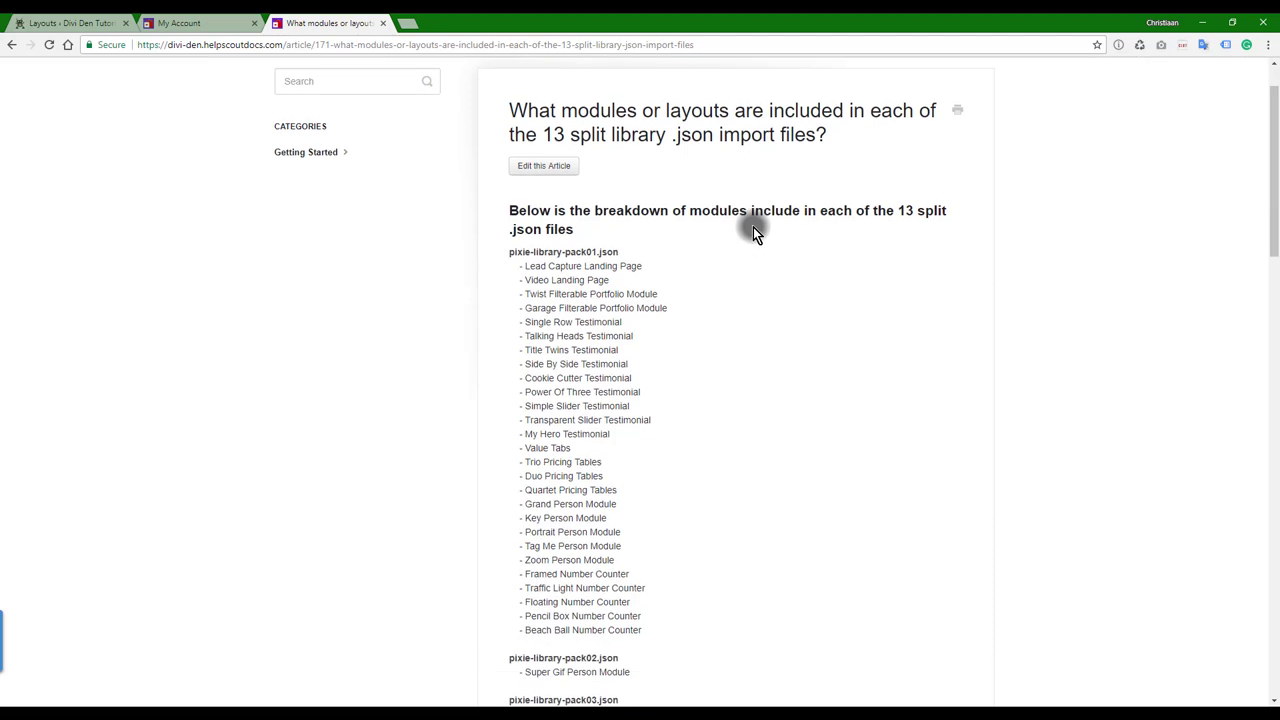
{"action": "scroll", "coordinate": [751, 223], "scroll_direction": "down", "scroll_amount": 12}
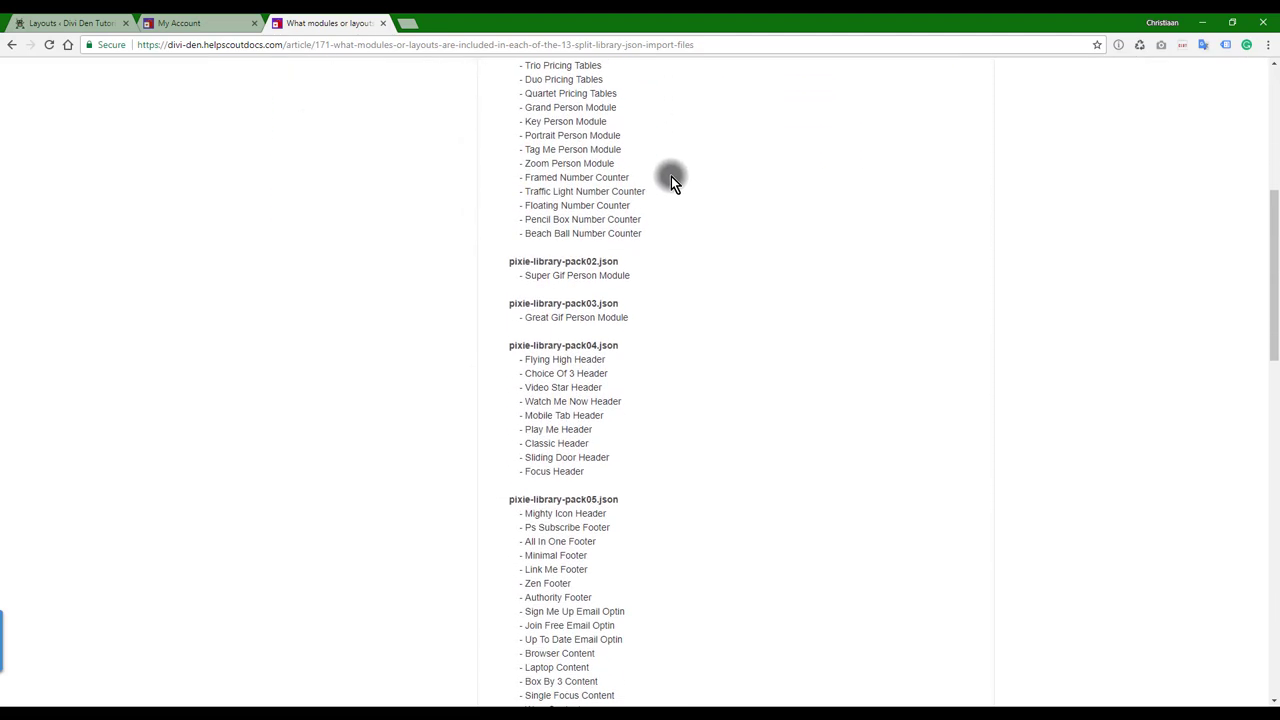
{"action": "scroll", "coordinate": [670, 176], "scroll_direction": "down", "scroll_amount": 7}
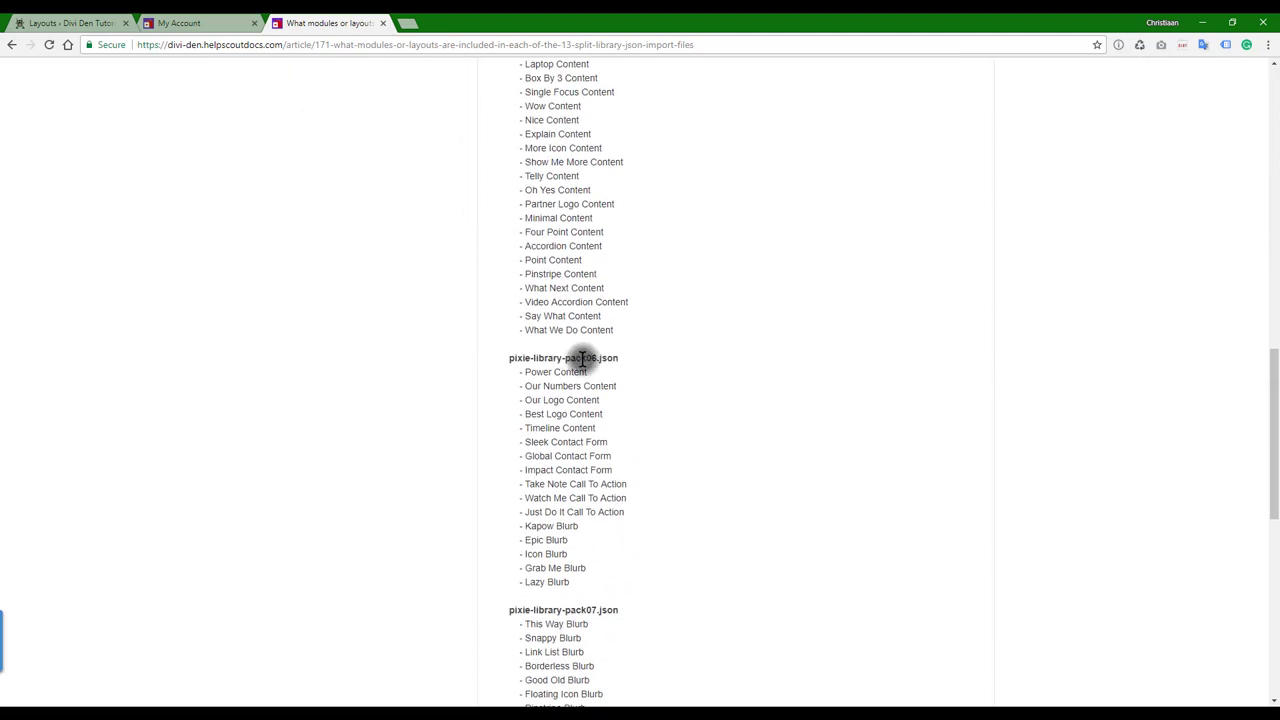
Step: Finish reading the split-file article, then return to the Divi Library layouts and reopen the Portability import form
{"action": "scroll", "coordinate": [678, 298], "scroll_direction": "down", "scroll_amount": 3}
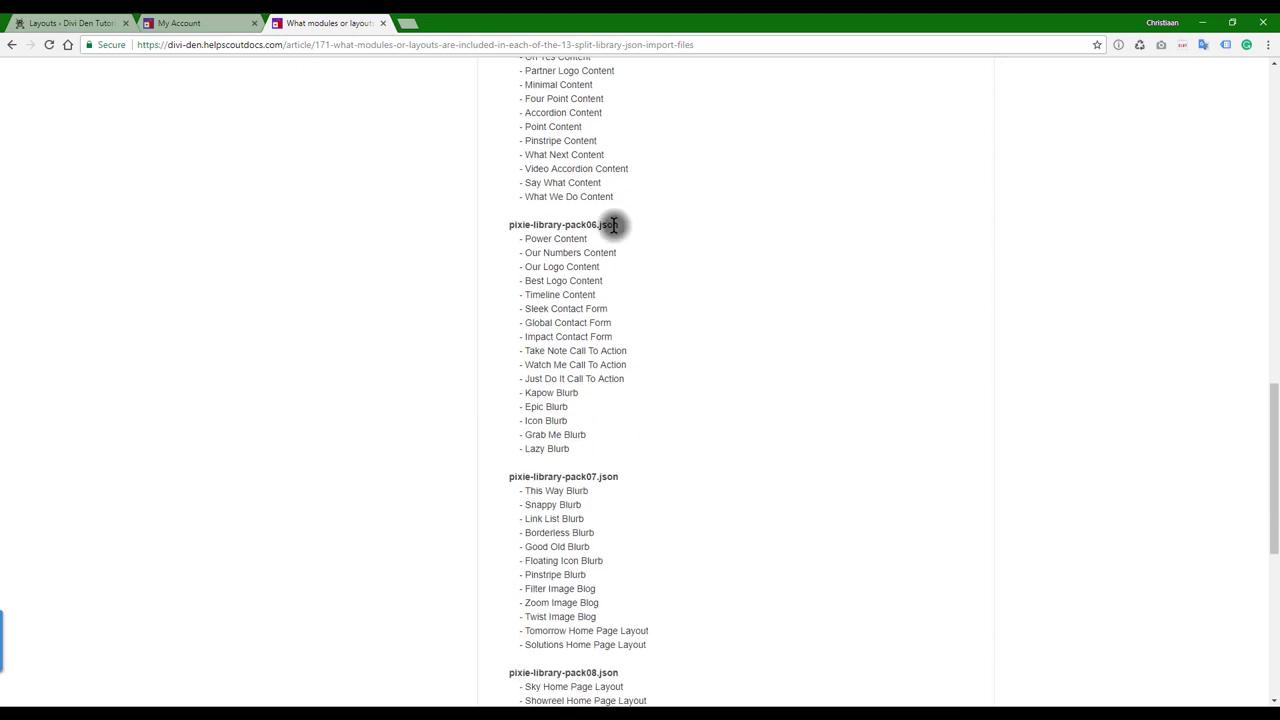
{"action": "scroll", "coordinate": [644, 341], "scroll_direction": "up", "scroll_amount": 8}
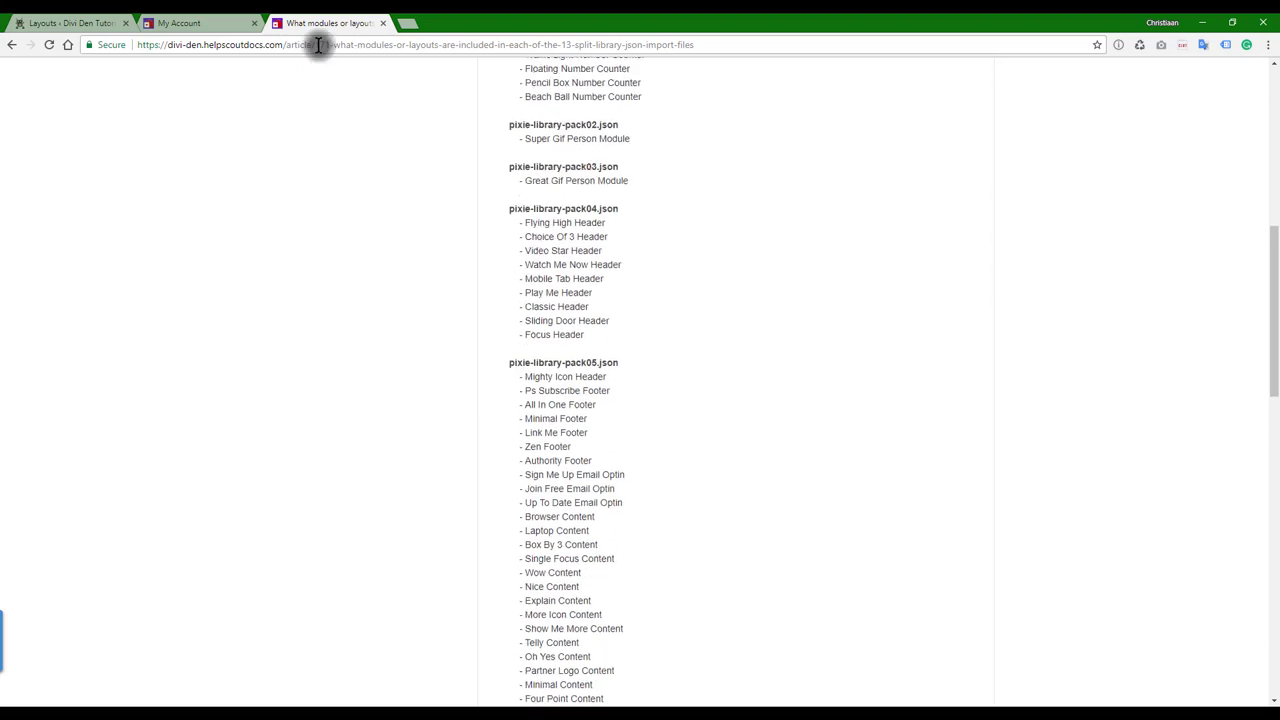
{"action": "left_click", "coordinate": [80, 22]}
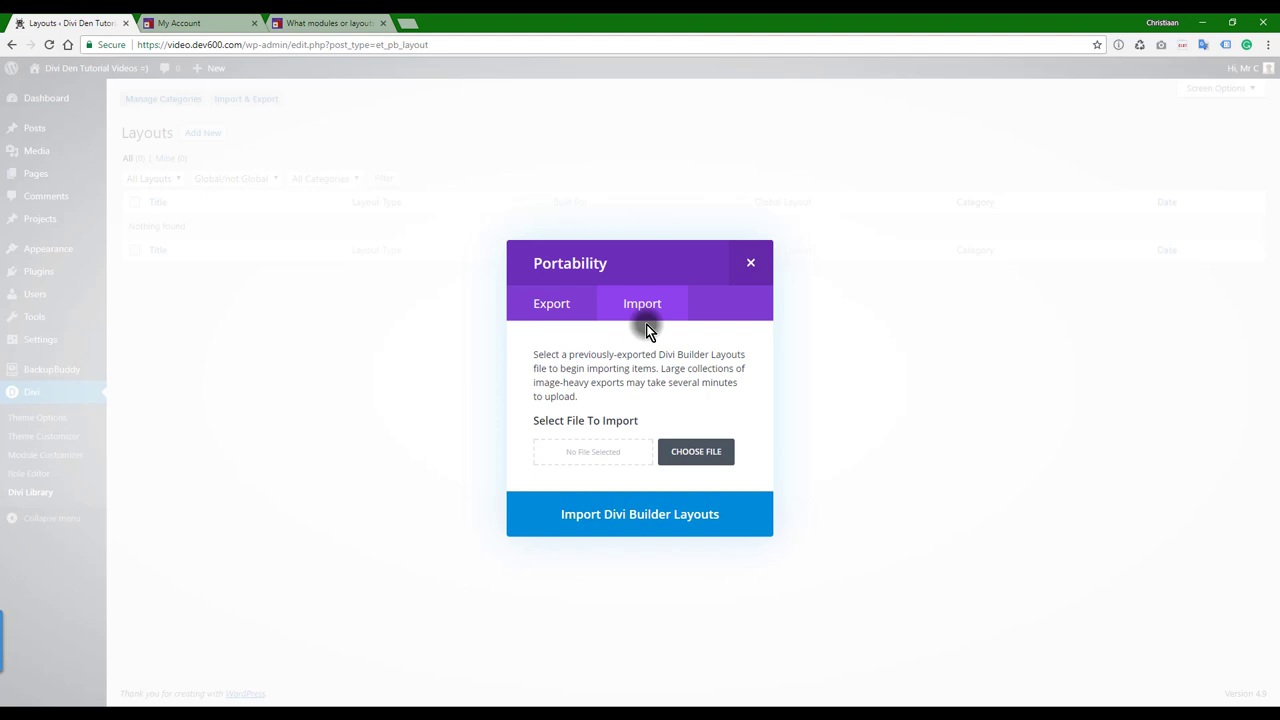
{"action": "left_click_drag", "start_coordinate": [643, 308], "coordinate": [663, 523]}
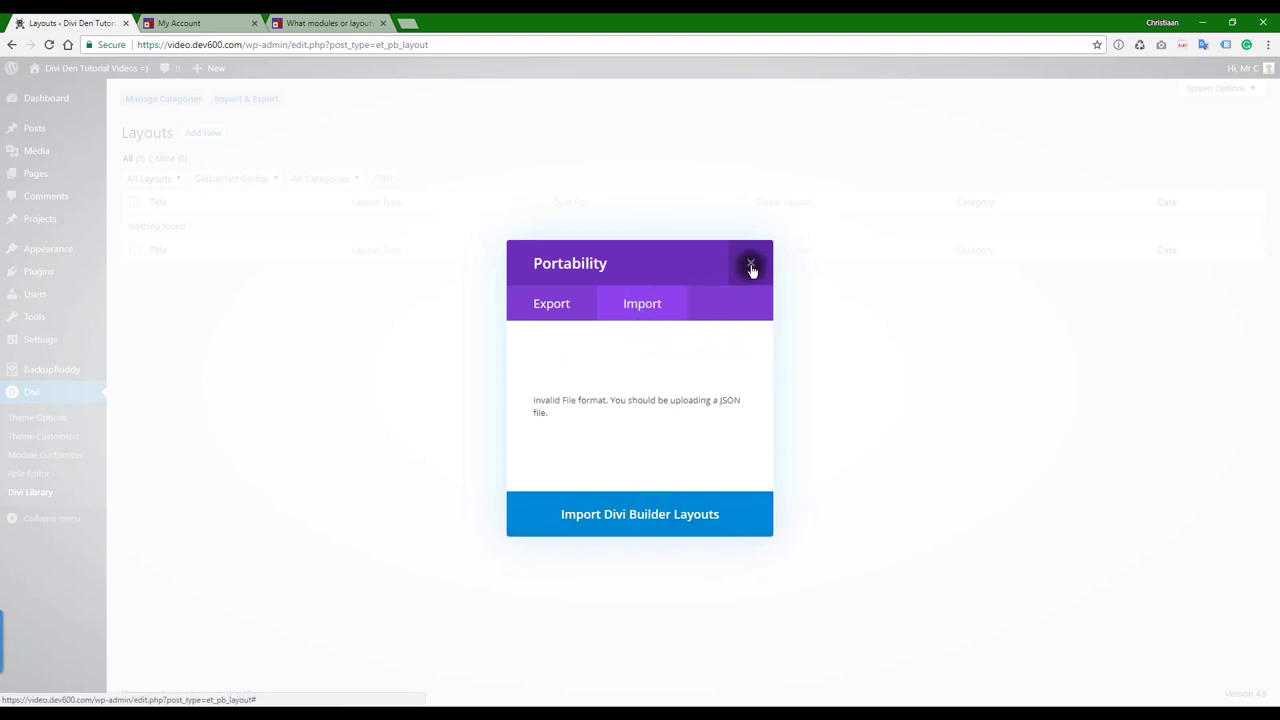
{"action": "left_click", "coordinate": [750, 263]}
{"action": "left_click", "coordinate": [270, 99]}
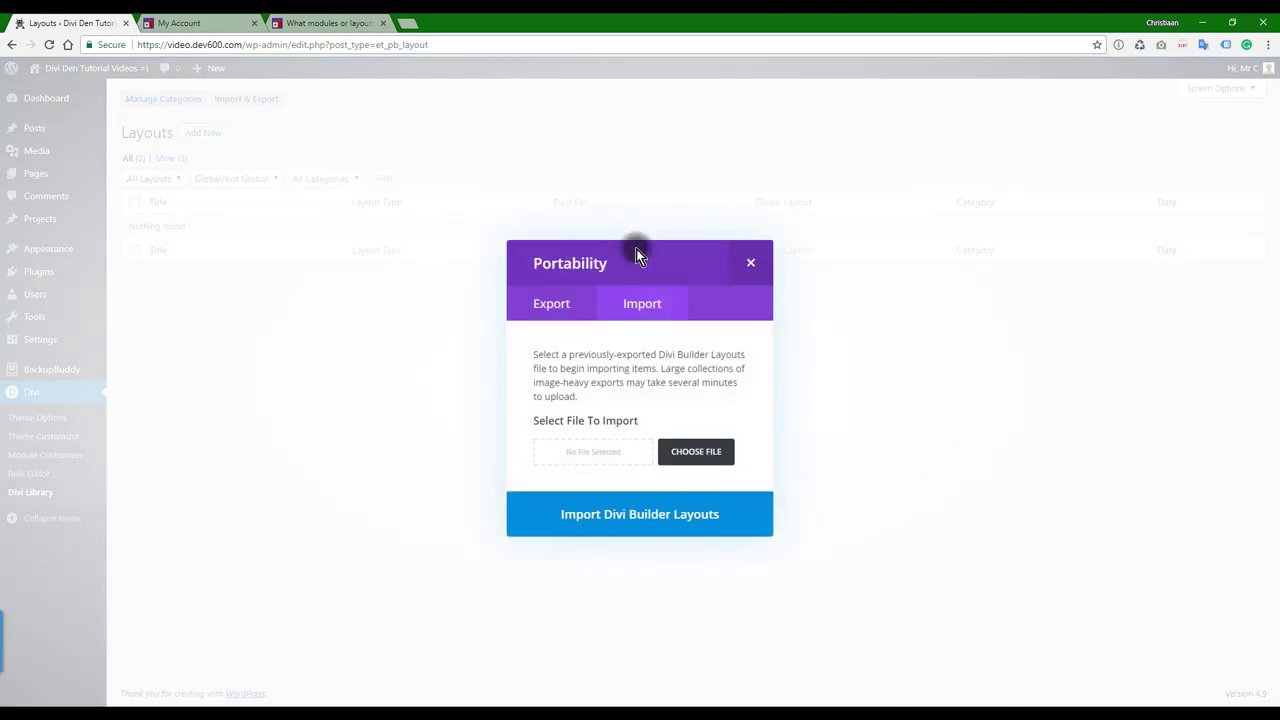
Step: Import pixie-library-pack01.json from the extracted 13-SPLIT-FILES-master-divi-library-import folder as Divi Builder layouts
{"action": "left_click", "coordinate": [695, 457]}
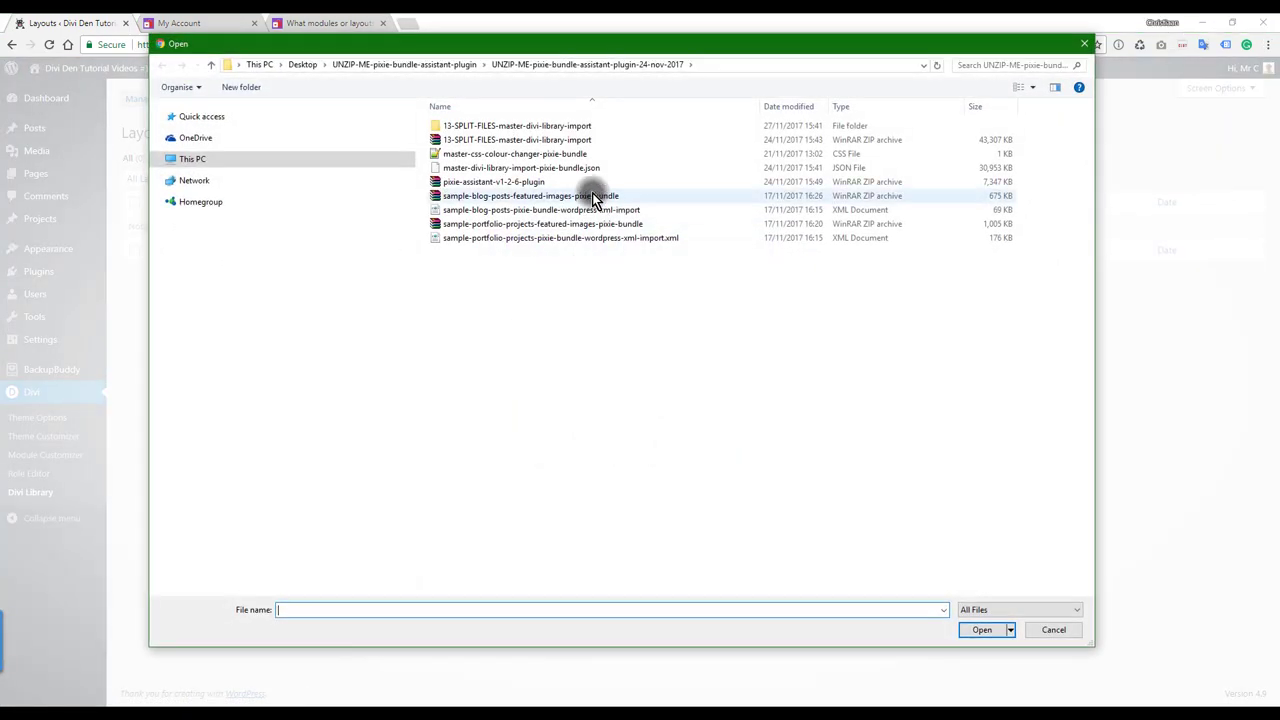
{"action": "double_click", "coordinate": [530, 124]}
{"action": "left_click", "coordinate": [527, 123]}
{"action": "double_click", "coordinate": [527, 123]}
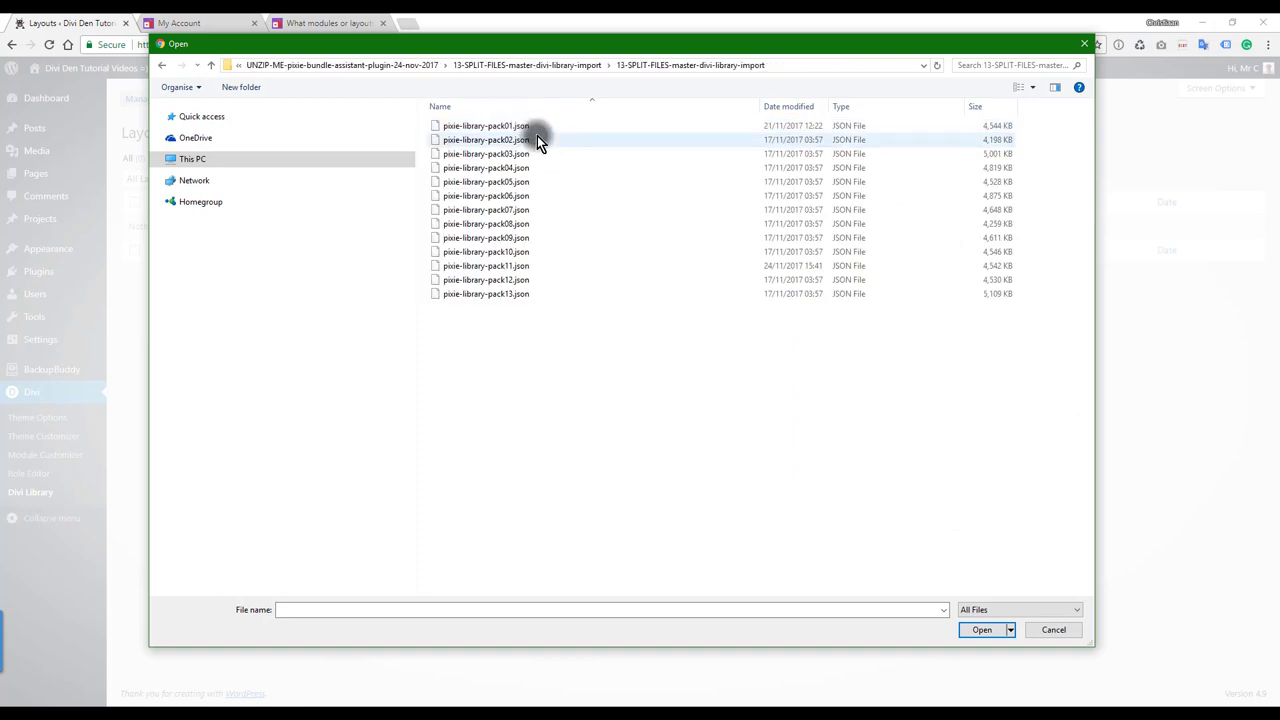
{"action": "double_click", "coordinate": [539, 128]}
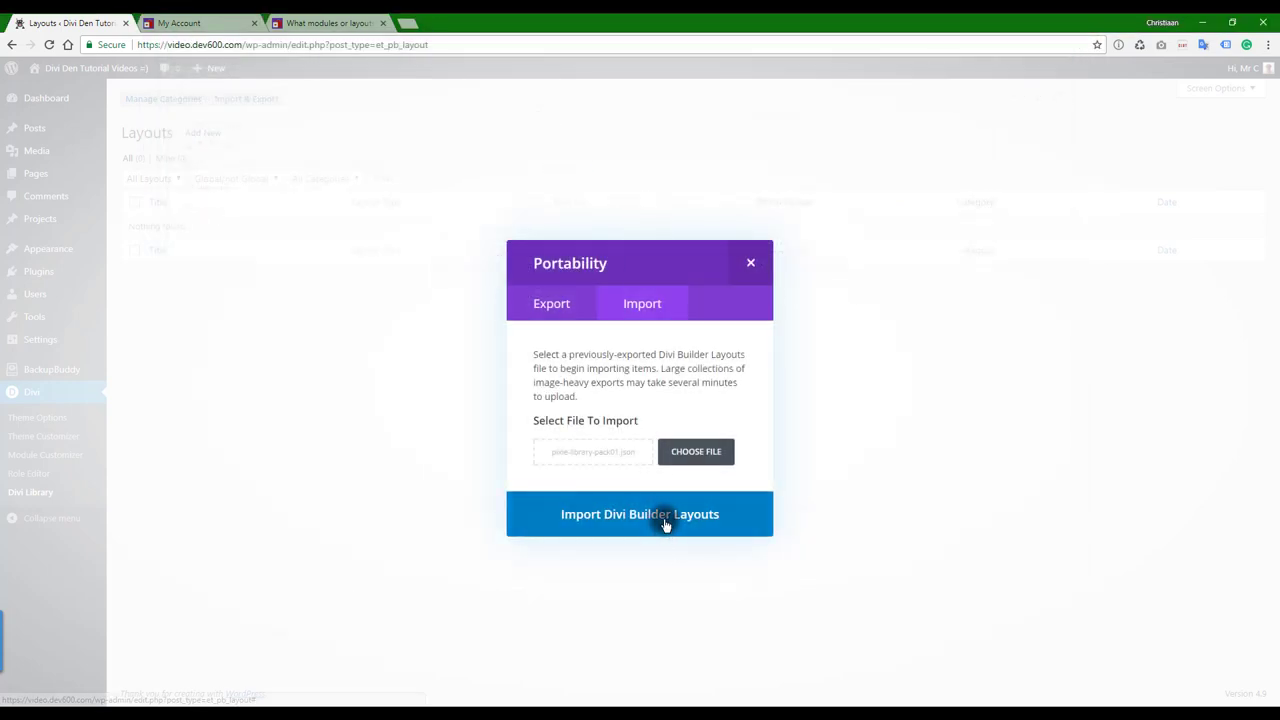
{"action": "left_click", "coordinate": [663, 517]}
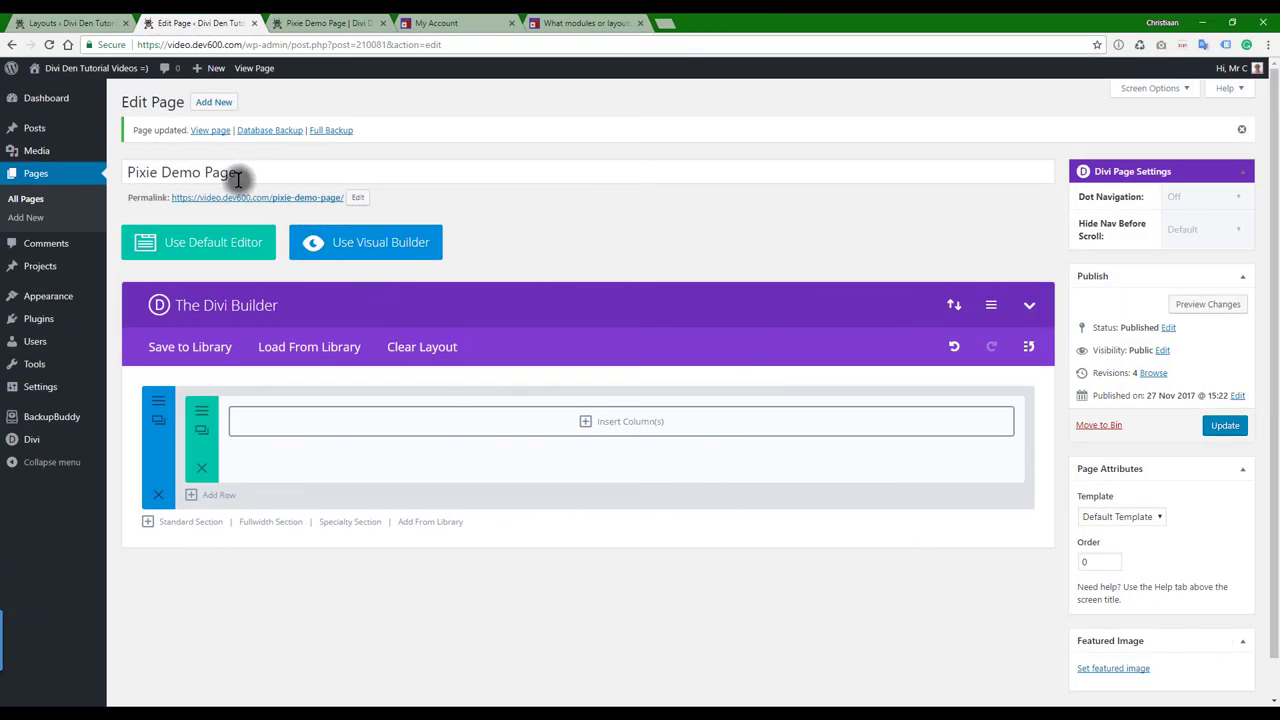
Step: View the full-page layouts that the Divi Library offers for loading into the Pixie Demo Page, and close the list without loading one
{"action": "left_click", "coordinate": [300, 348]}
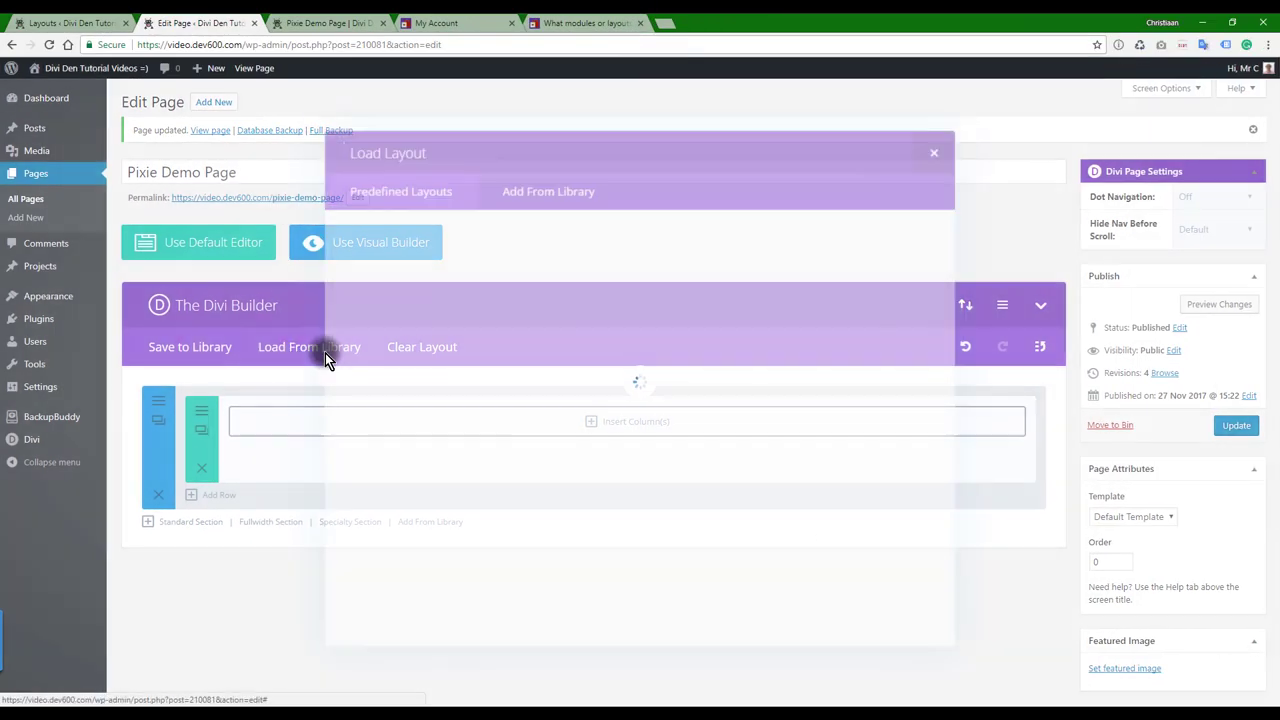
{"action": "left_click", "coordinate": [541, 186]}
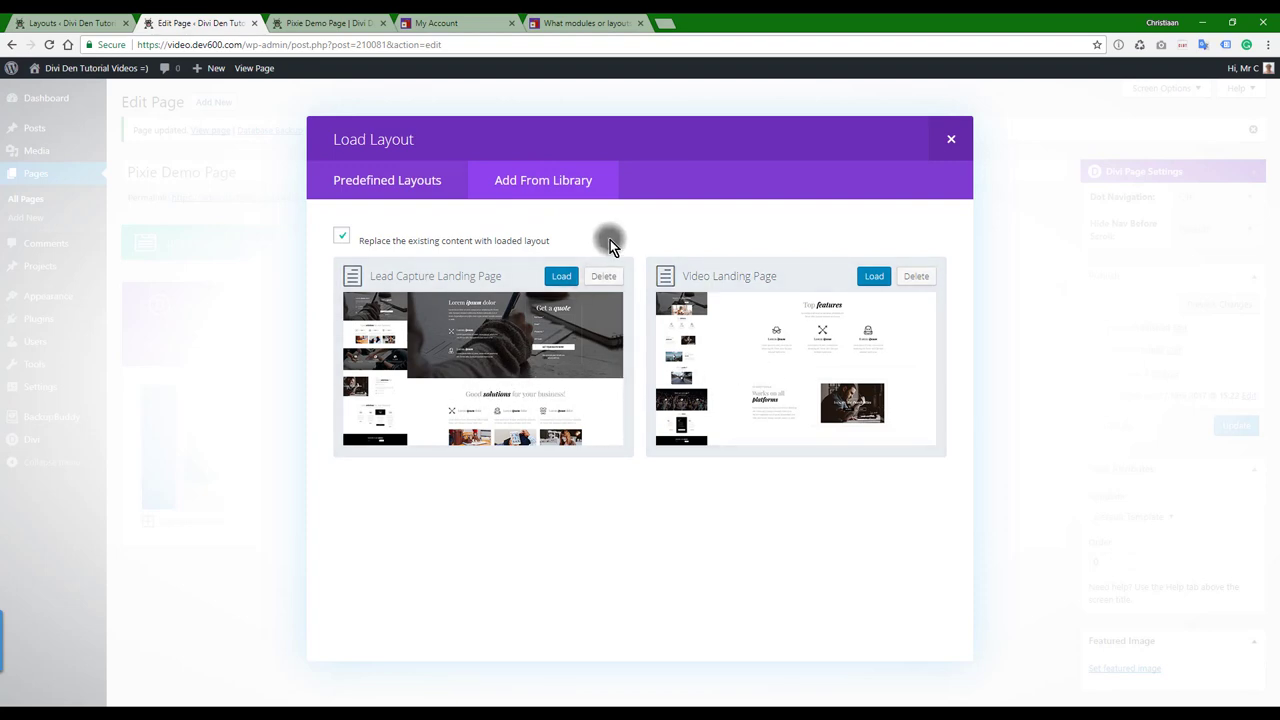
{"action": "left_click", "coordinate": [953, 141]}
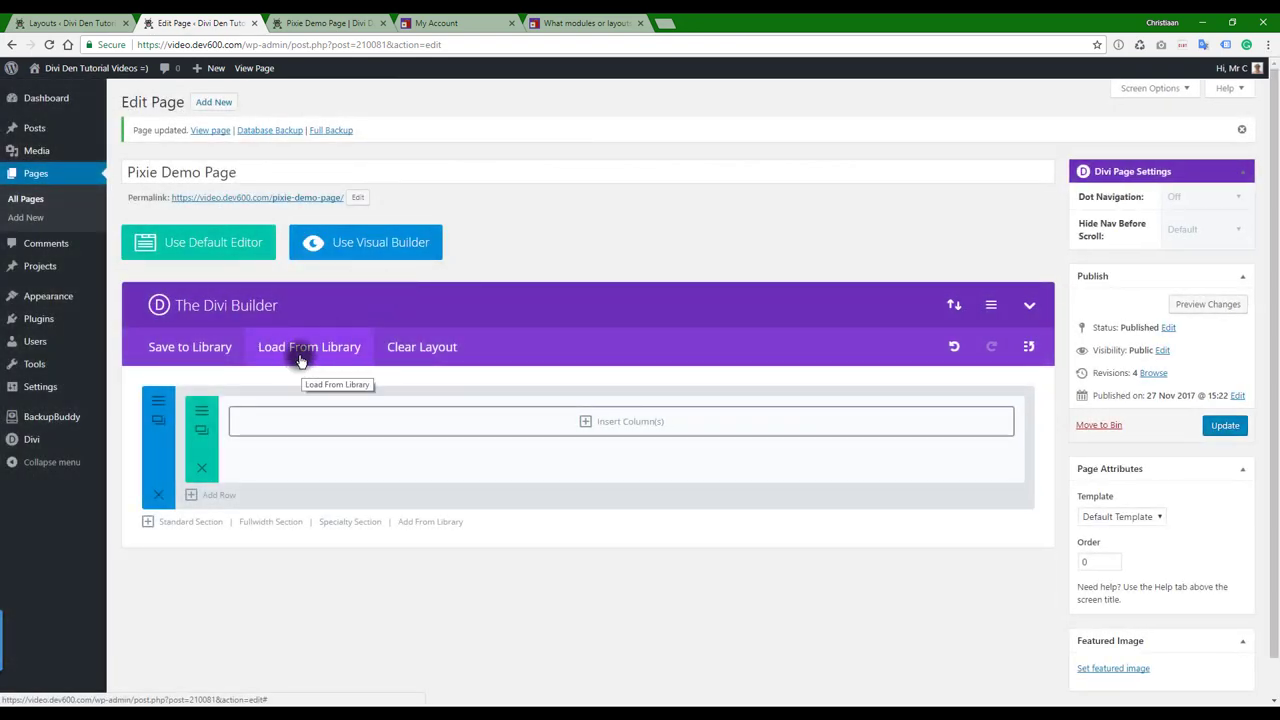
{"action": "left_click", "coordinate": [303, 355]}
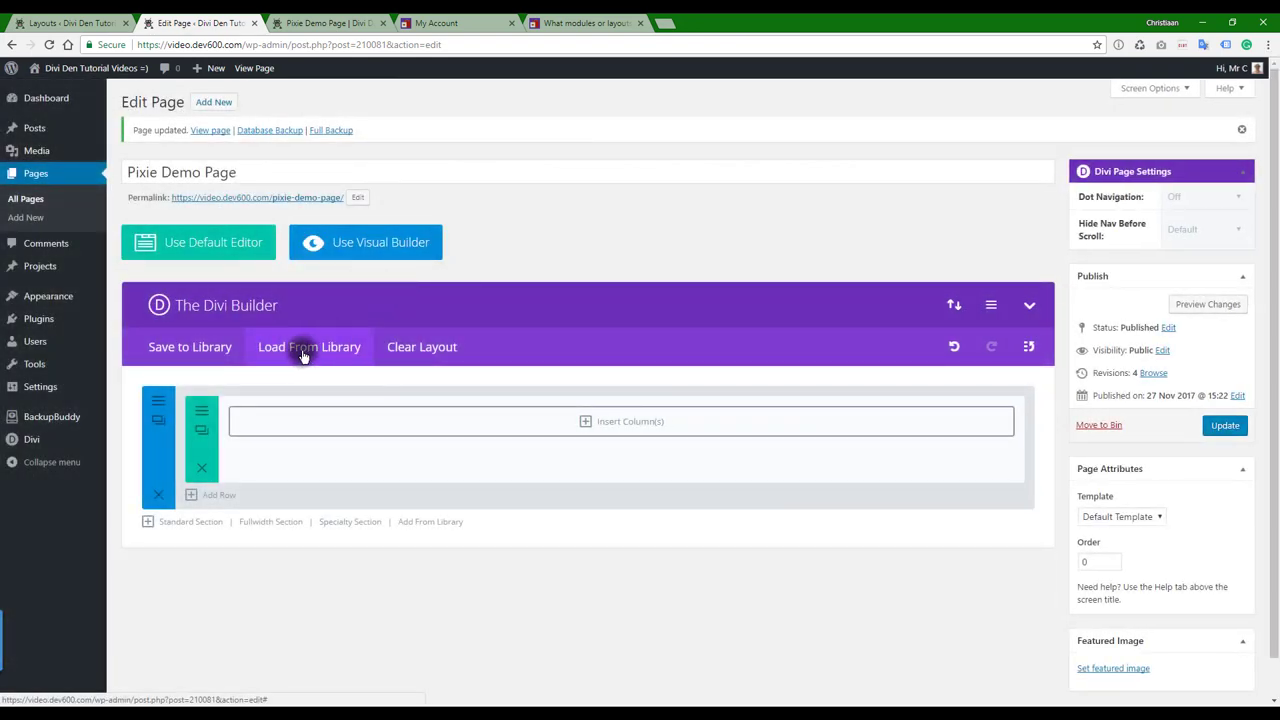
Step: View the saved library sections available below the page's existing section, filtered by the Pixie Bundle category, without adding any
{"action": "left_click", "coordinate": [424, 522]}
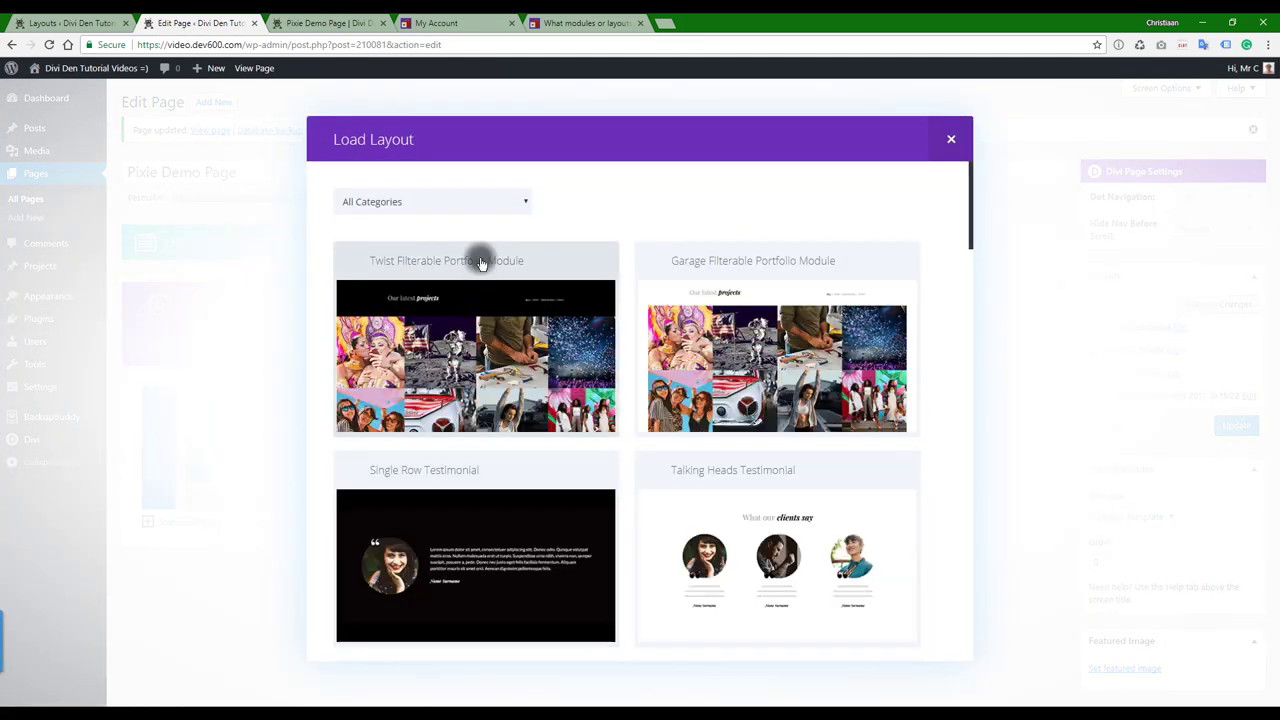
{"action": "left_click", "coordinate": [477, 200]}
{"action": "left_click", "coordinate": [413, 236]}
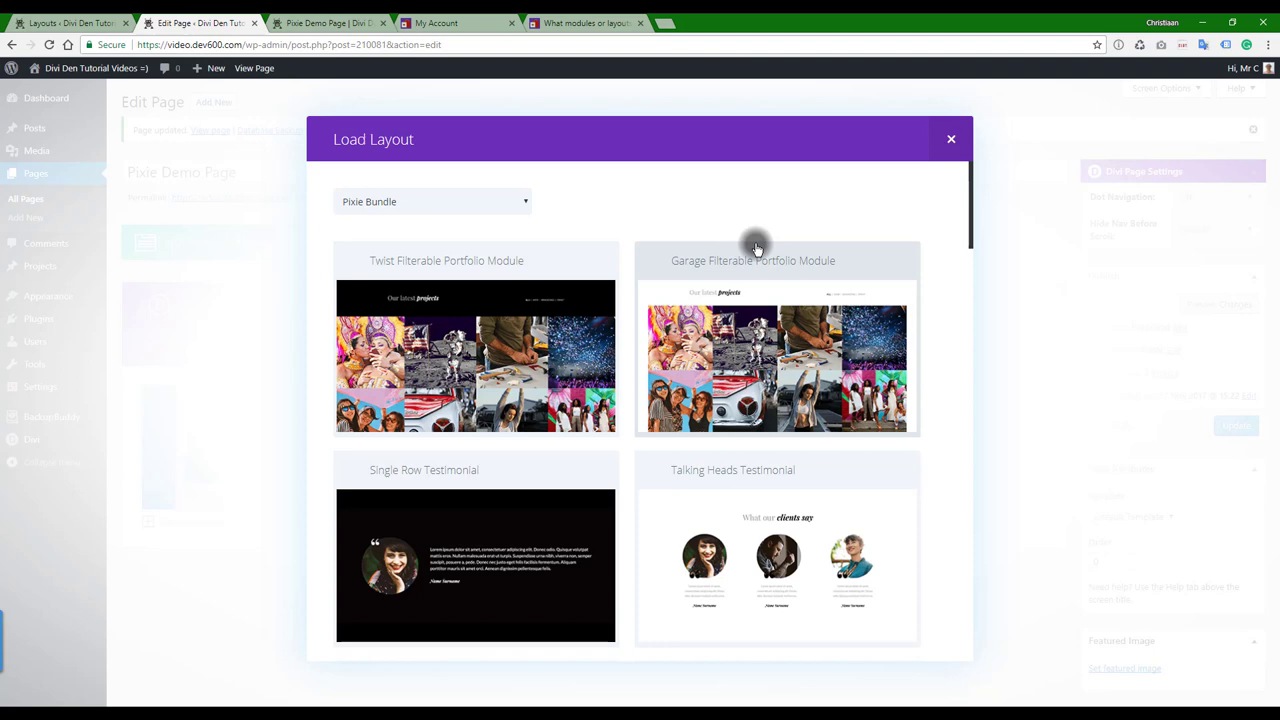
{"action": "left_click", "coordinate": [951, 139]}
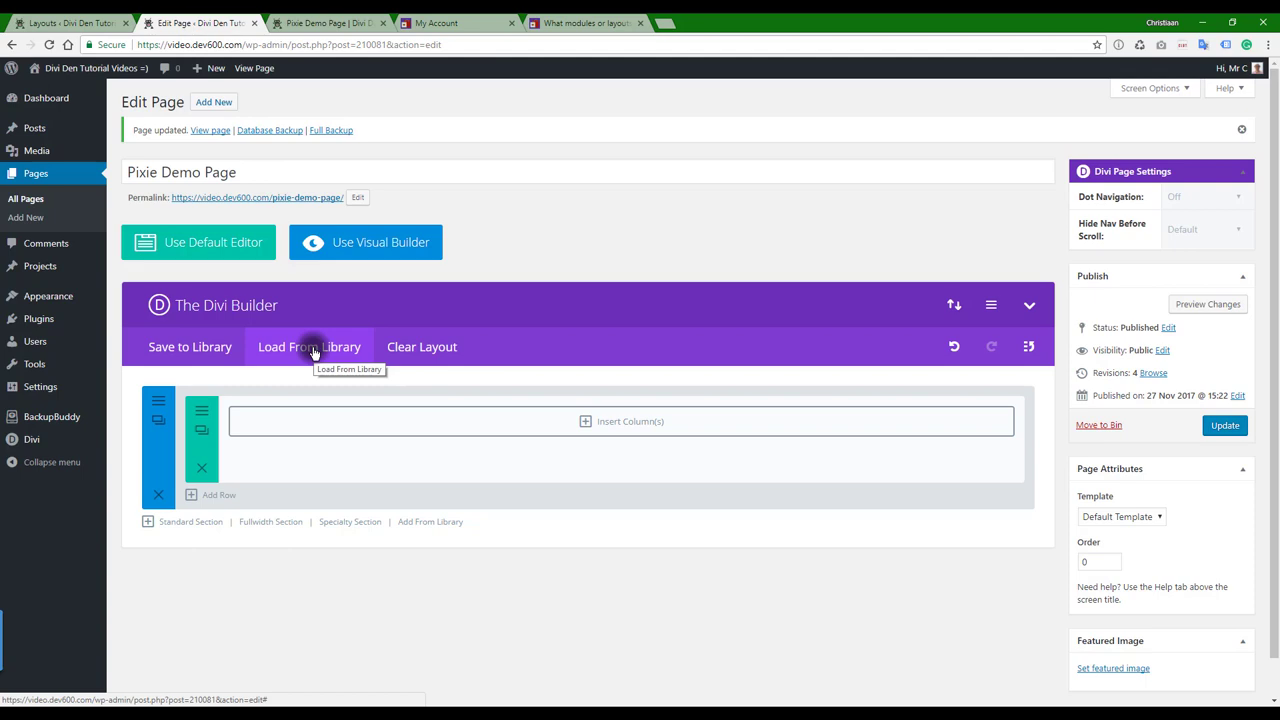
{"action": "left_click", "coordinate": [432, 523]}
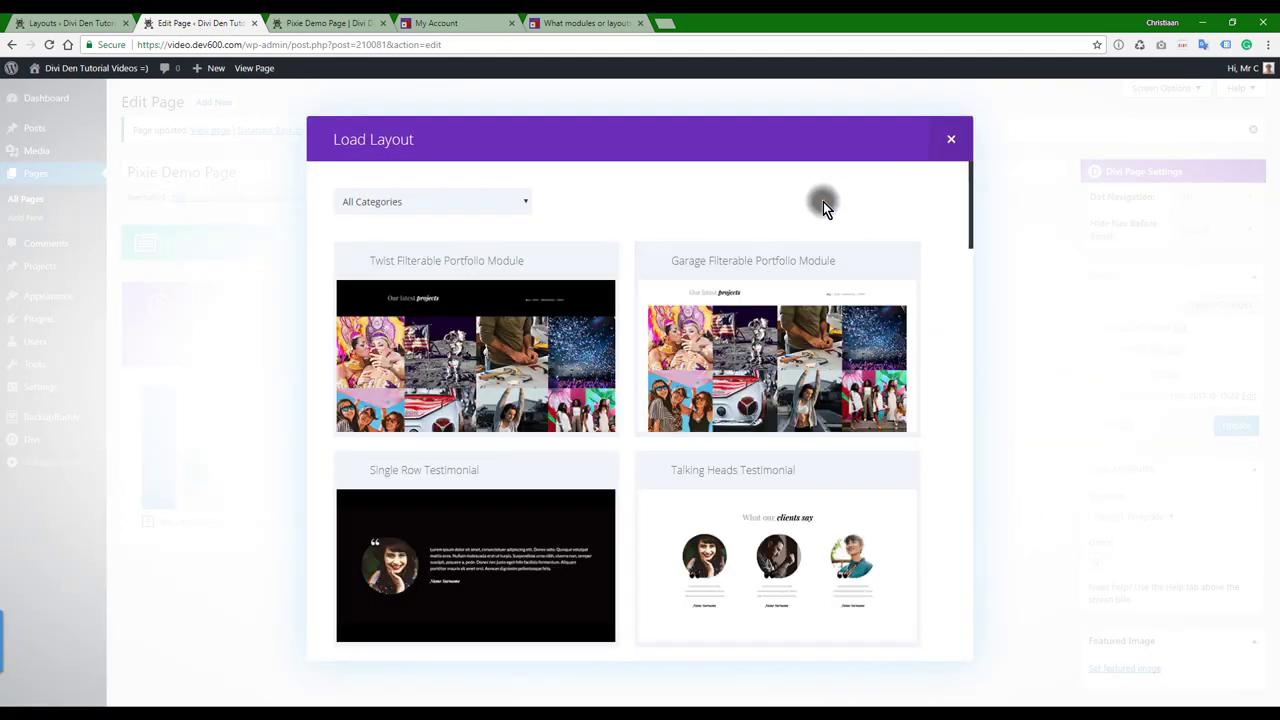
{"action": "left_click", "coordinate": [950, 139]}
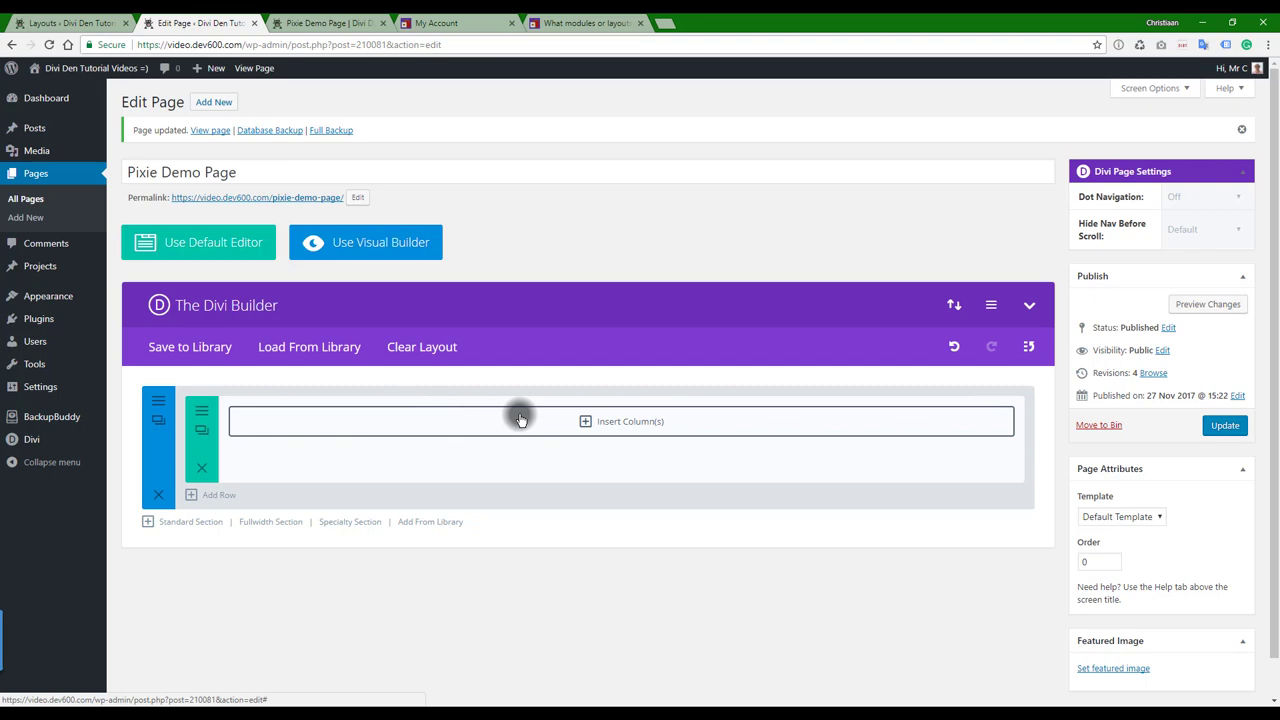
Step: Insert four equal columns in the empty row and view the modules available for the first column
{"action": "left_click", "coordinate": [589, 422]}
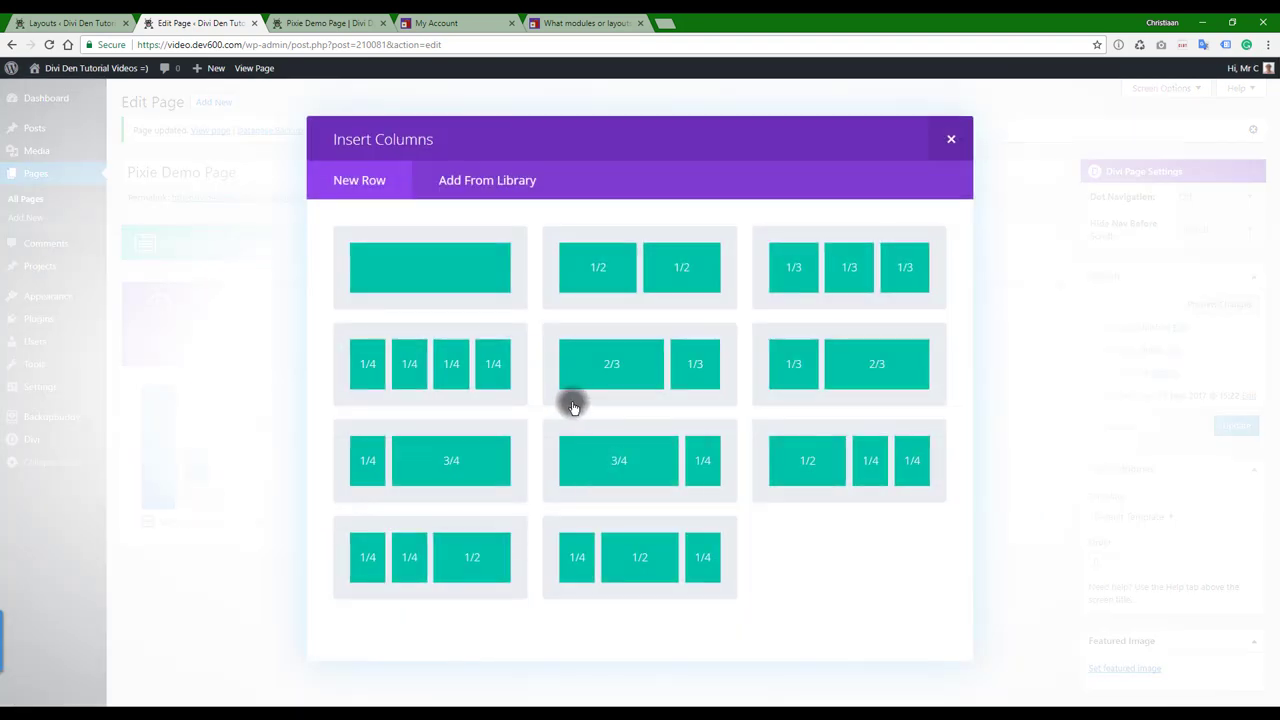
{"action": "left_click", "coordinate": [415, 364]}
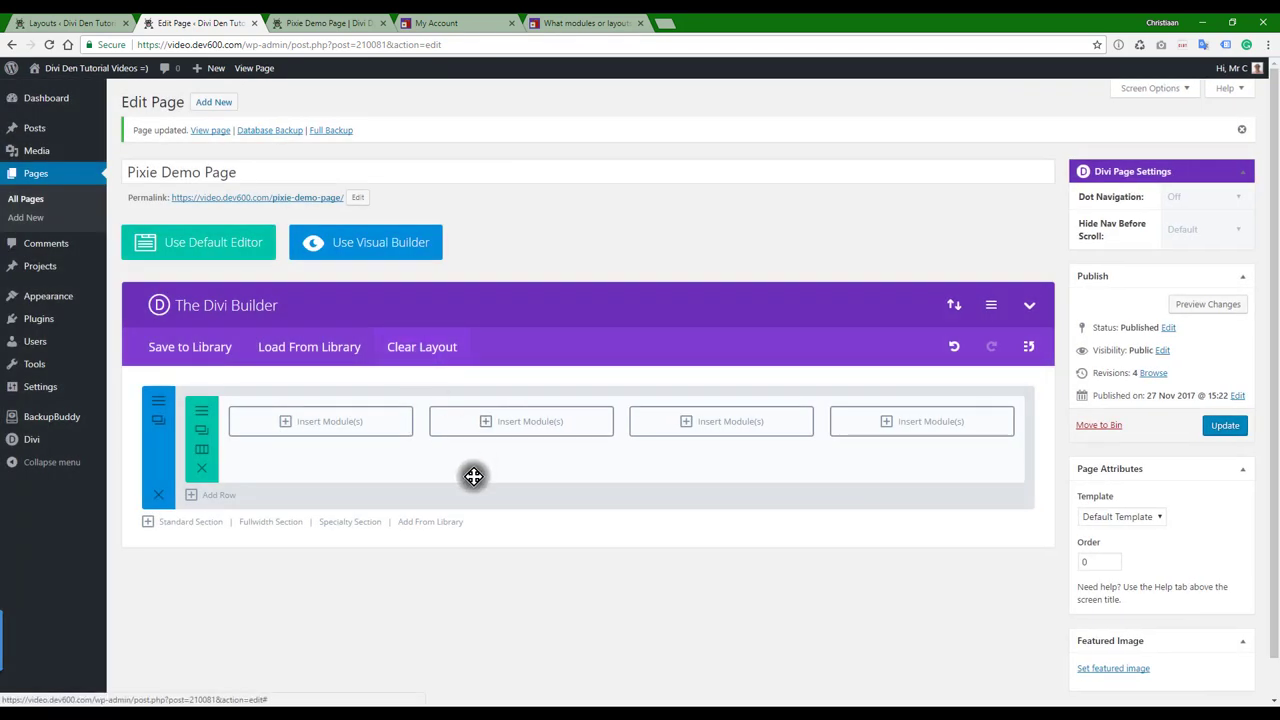
{"action": "left_click", "coordinate": [289, 424]}
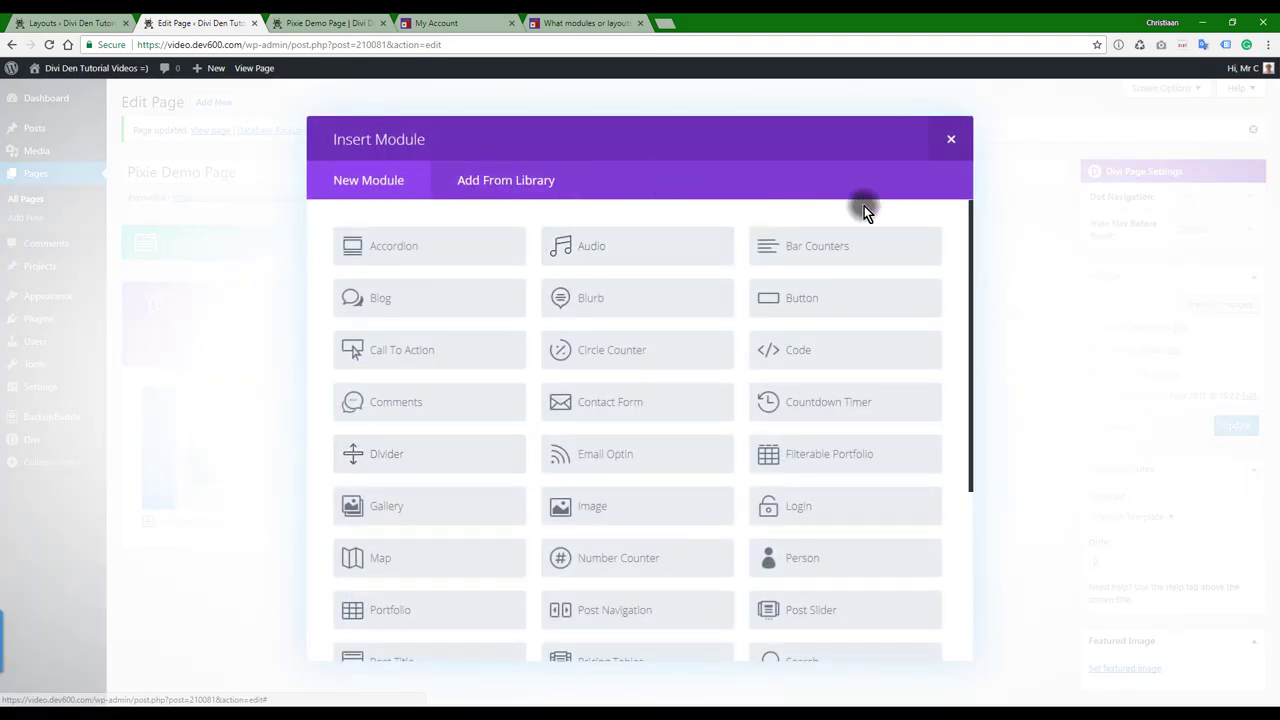
{"action": "left_click", "coordinate": [949, 138]}
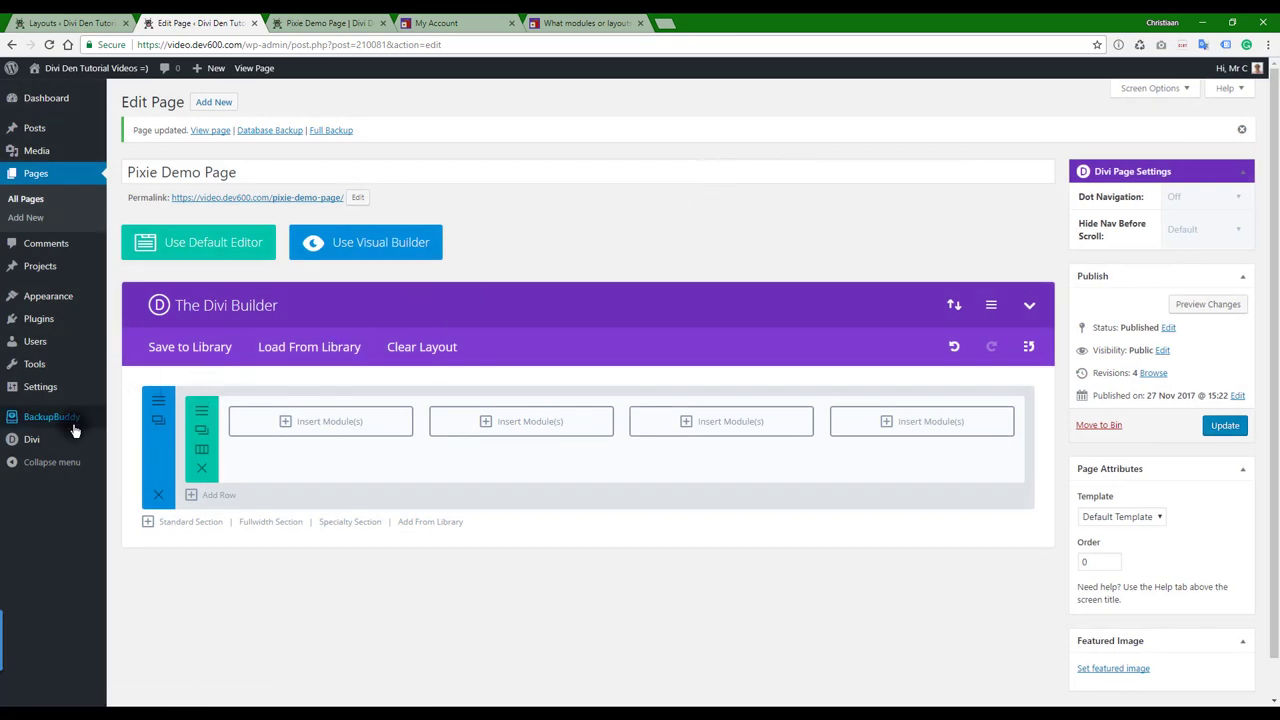
Step: Leave the page editor without saving and open the Divi Library to review the imported Pixie Bundle layouts and their layout types
{"action": "left_click", "coordinate": [50, 443]}
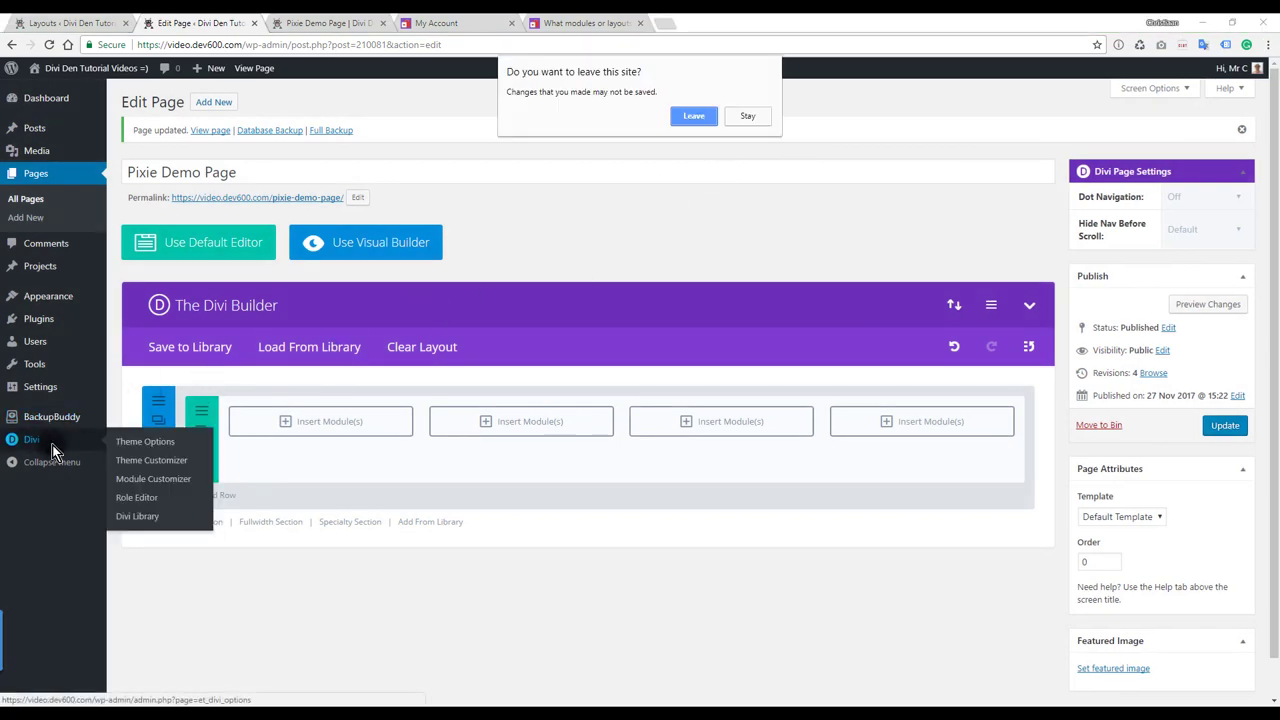
{"action": "left_click", "coordinate": [690, 118]}
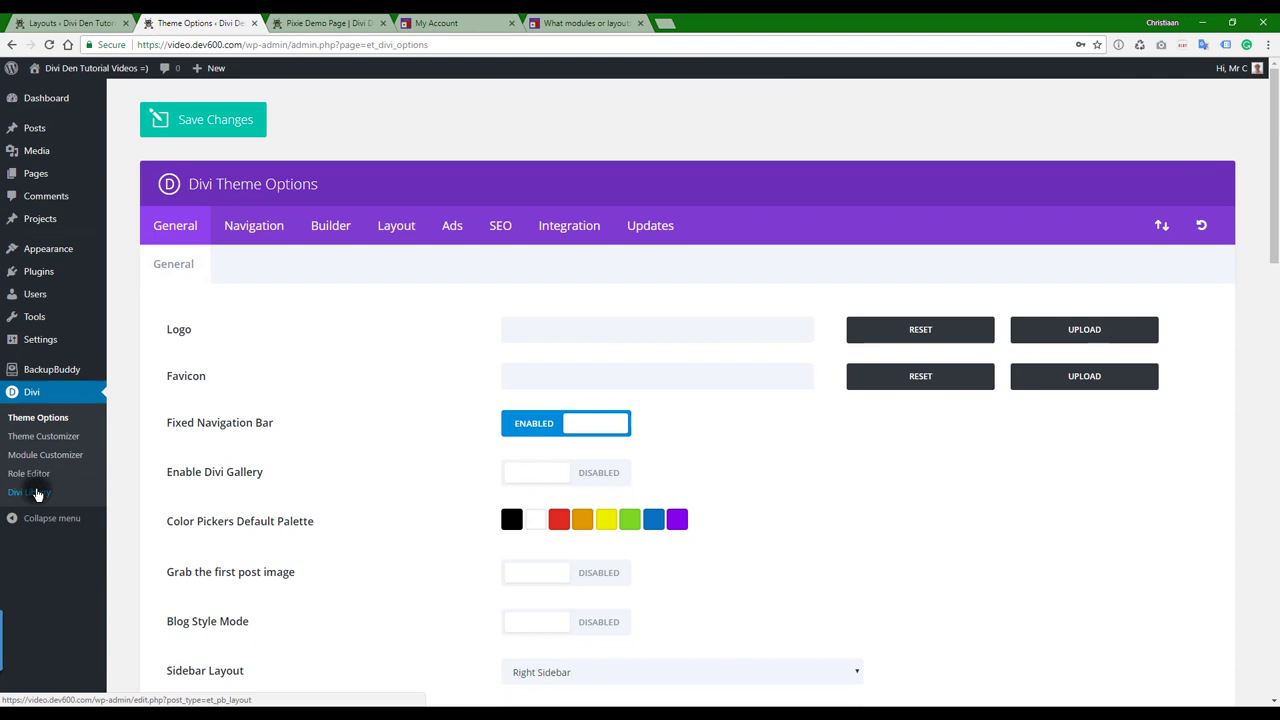
{"action": "left_click", "coordinate": [37, 494]}
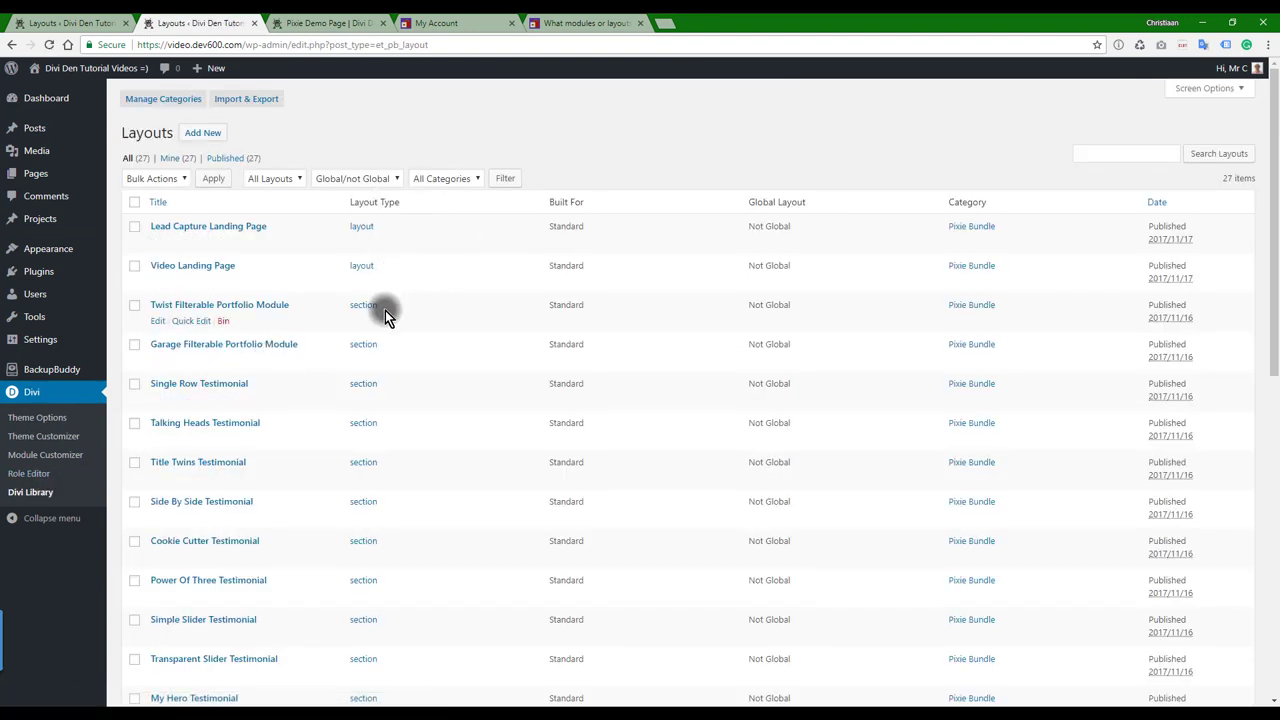
{"action": "scroll", "coordinate": [380, 415], "scroll_direction": "down", "scroll_amount": 7}
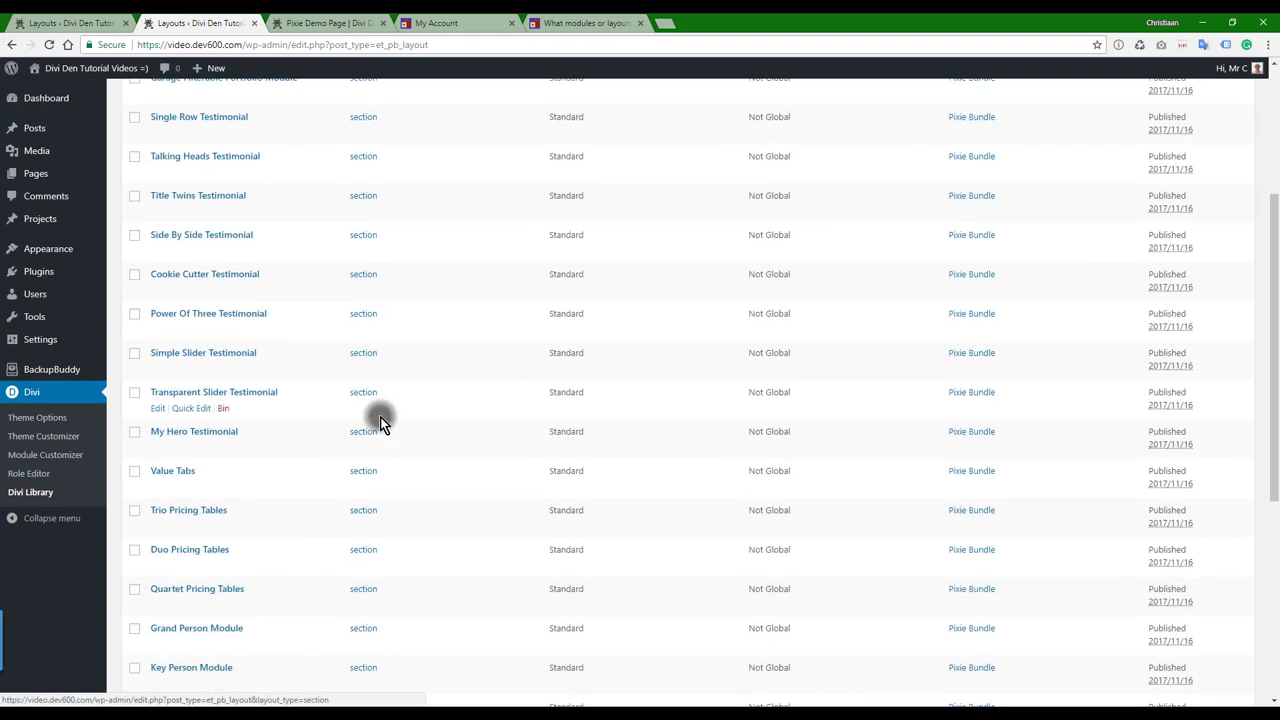
{"action": "scroll", "coordinate": [381, 415], "scroll_direction": "up", "scroll_amount": 7}
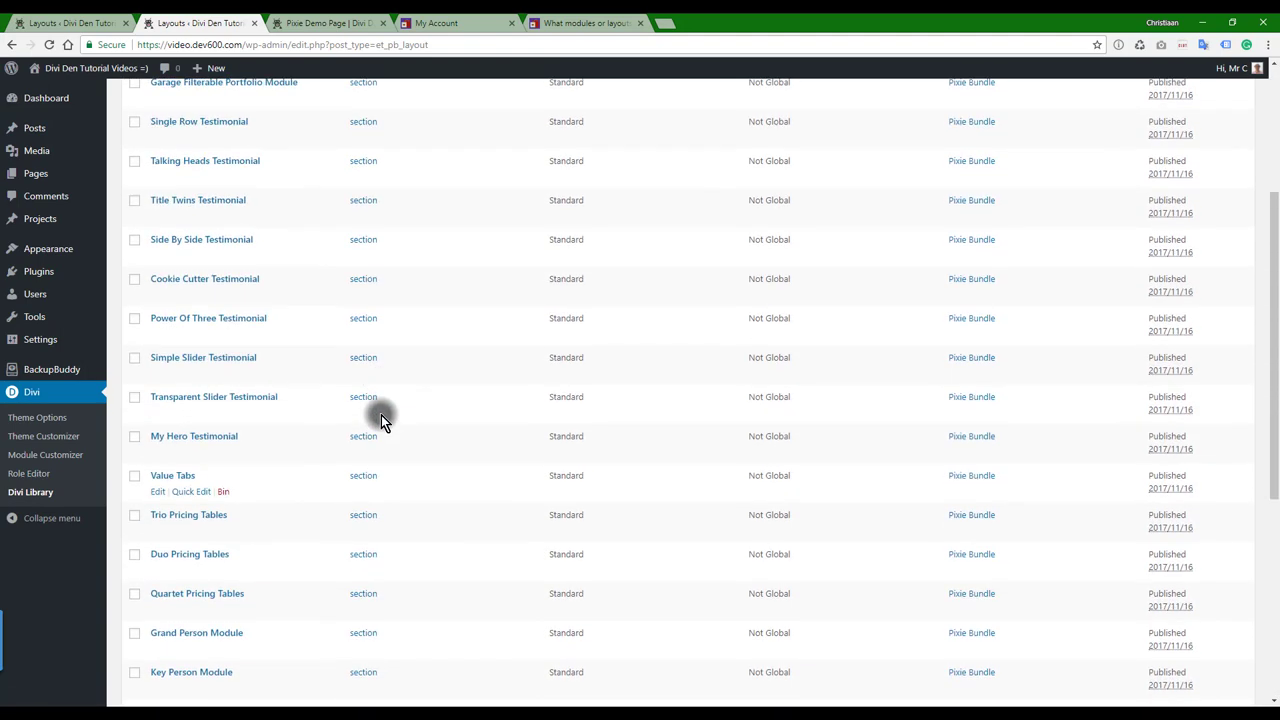